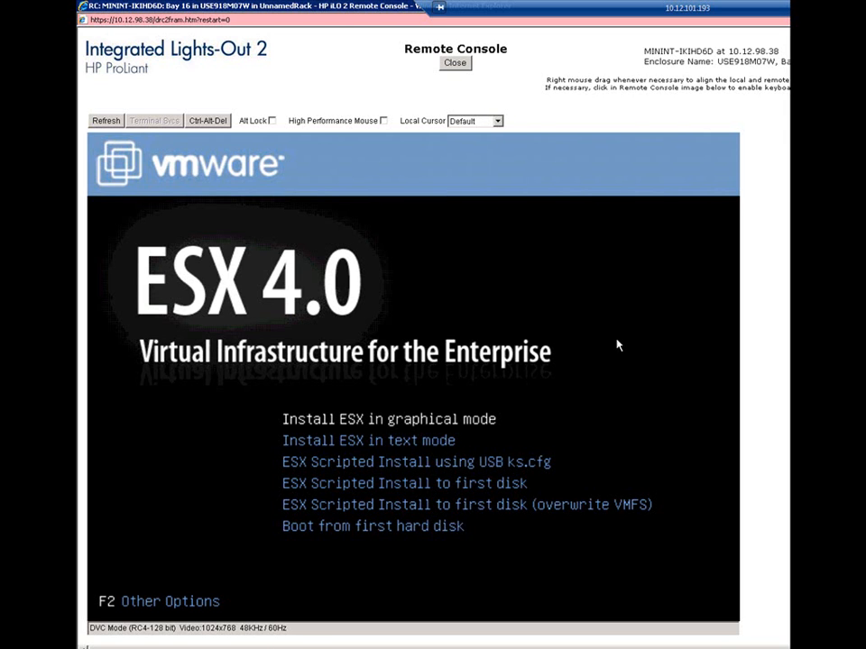
Start the ESX installation in graphical mode and accept the terms of the license agreement.
key("Return")
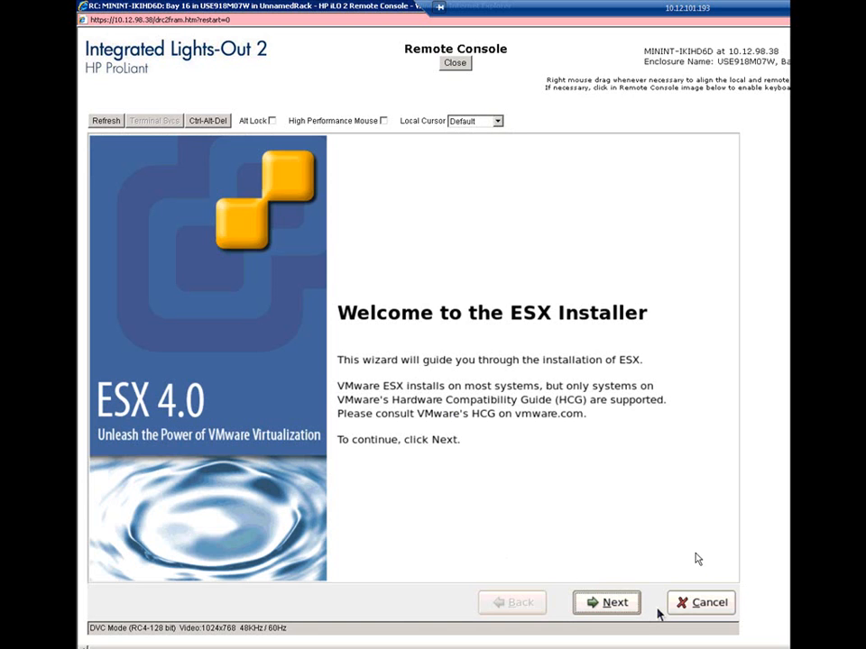
left_click(610, 603)
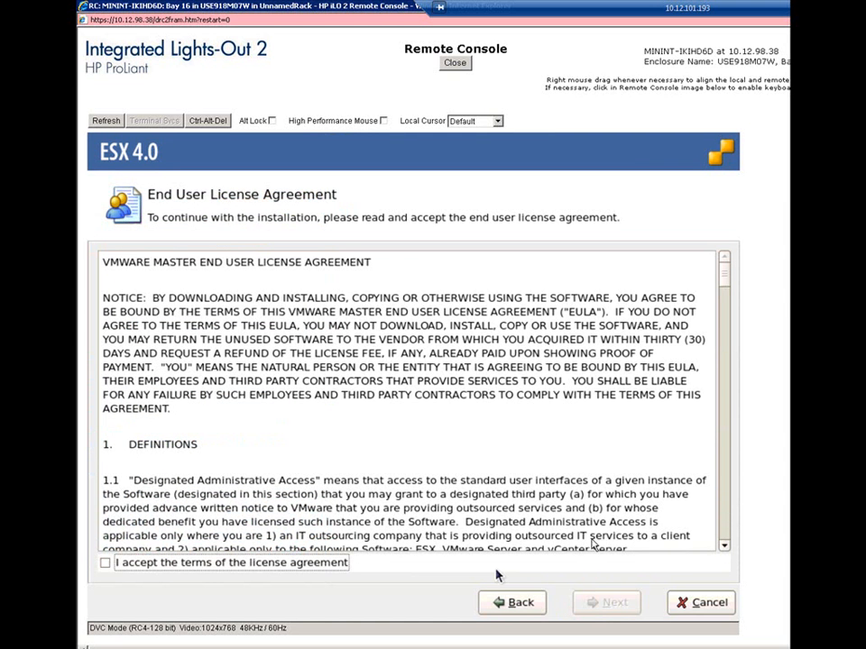
left_click(254, 561)
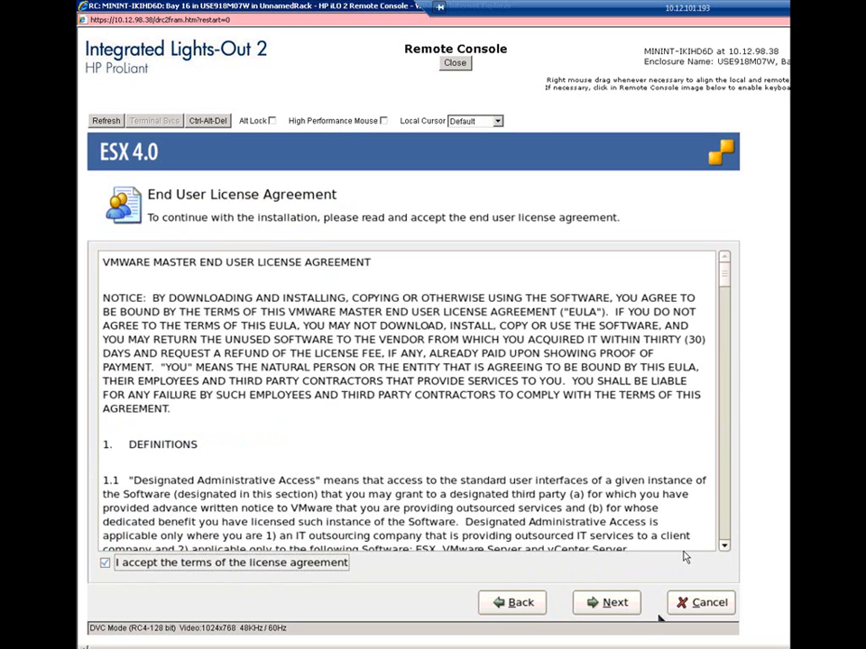
left_click(595, 606)
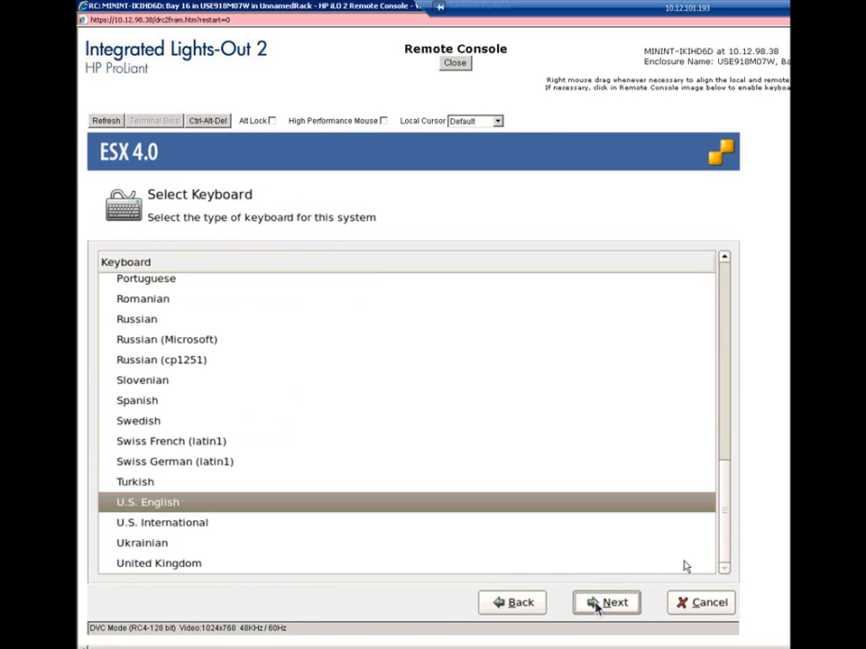
Keep the U.S. English keyboard and load the required system drivers without installing any custom drivers.
left_click(595, 606)
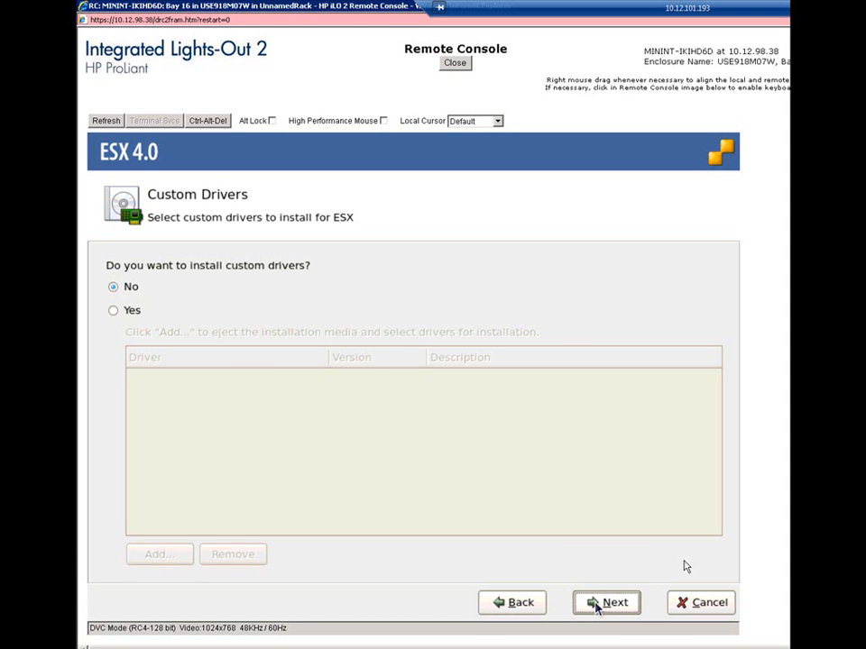
left_click(596, 606)
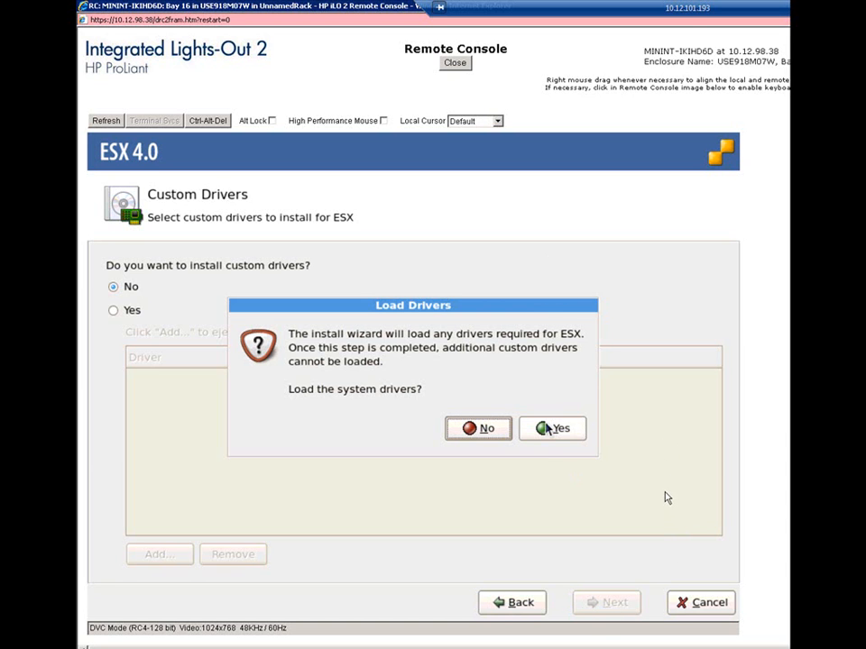
left_click(550, 429)
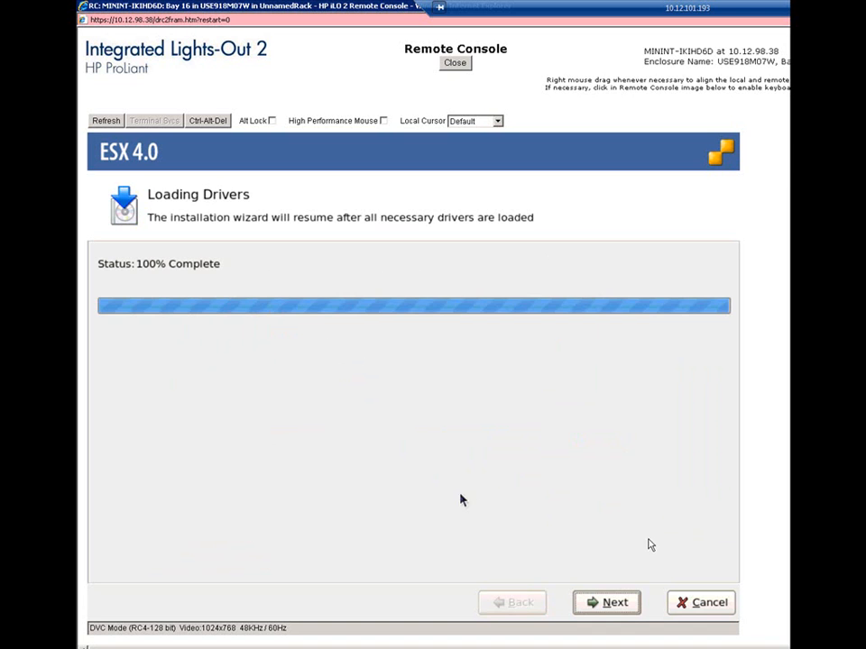
left_click(586, 600)
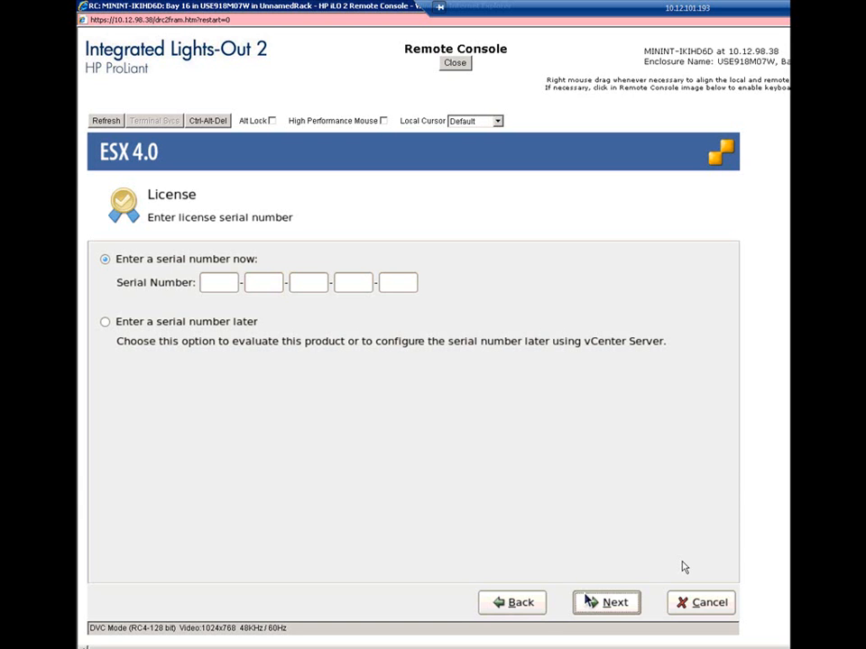
Choose to enter the serial number later, and use the connected HP NC326i adapter with MAC 00:21:5a:46:95:18 without a VLAN ID.
left_click(149, 326)
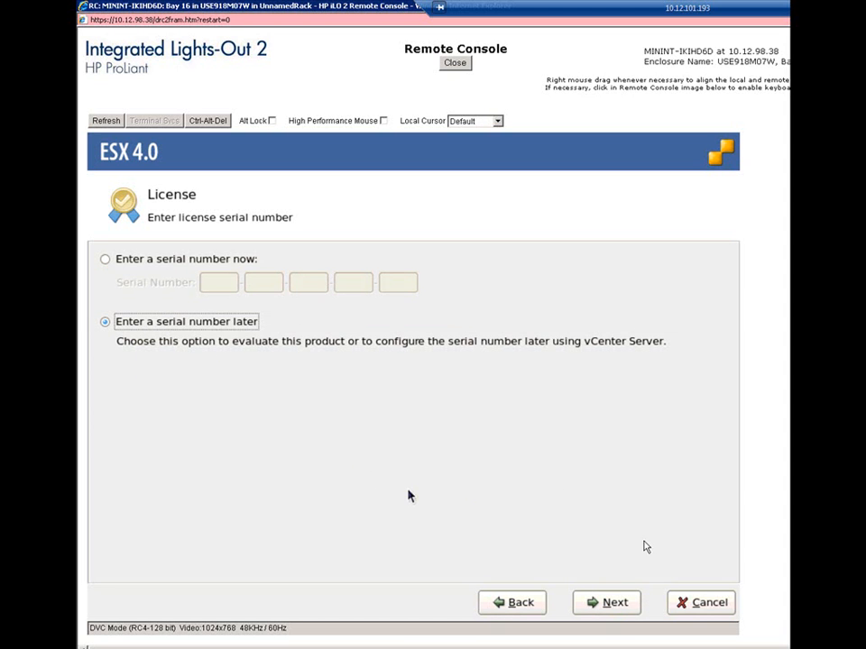
left_click(616, 609)
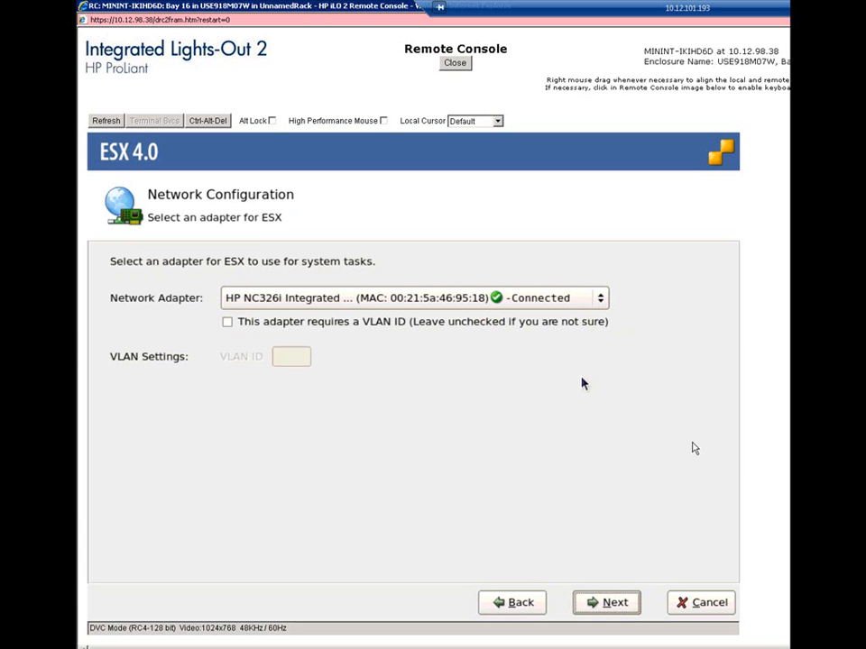
left_click(600, 303)
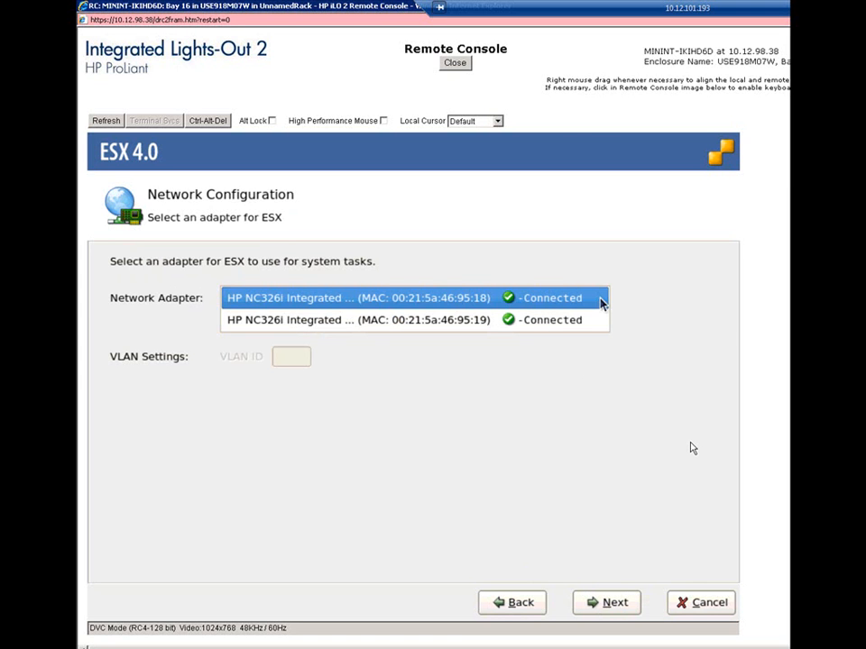
left_click(601, 301)
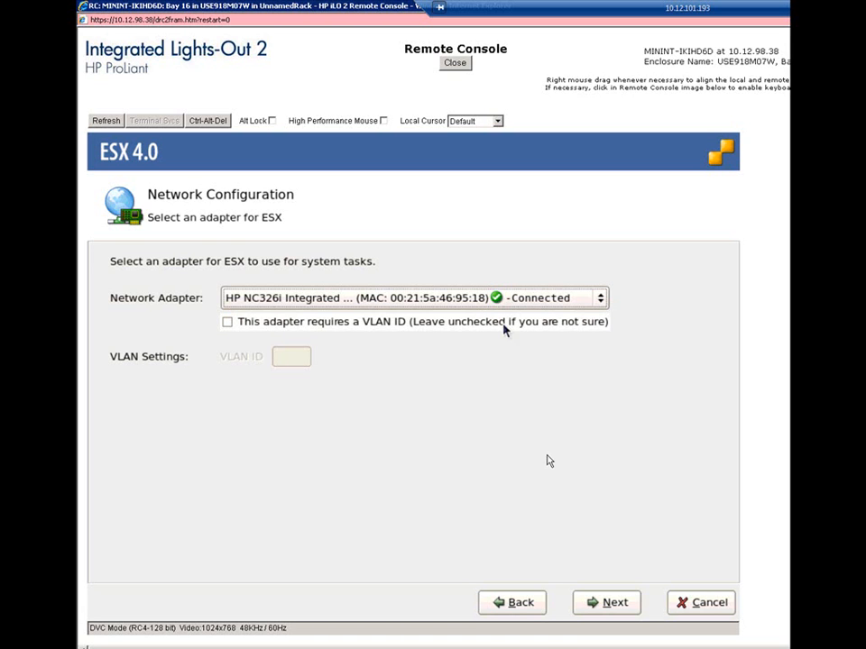
left_click(228, 322)
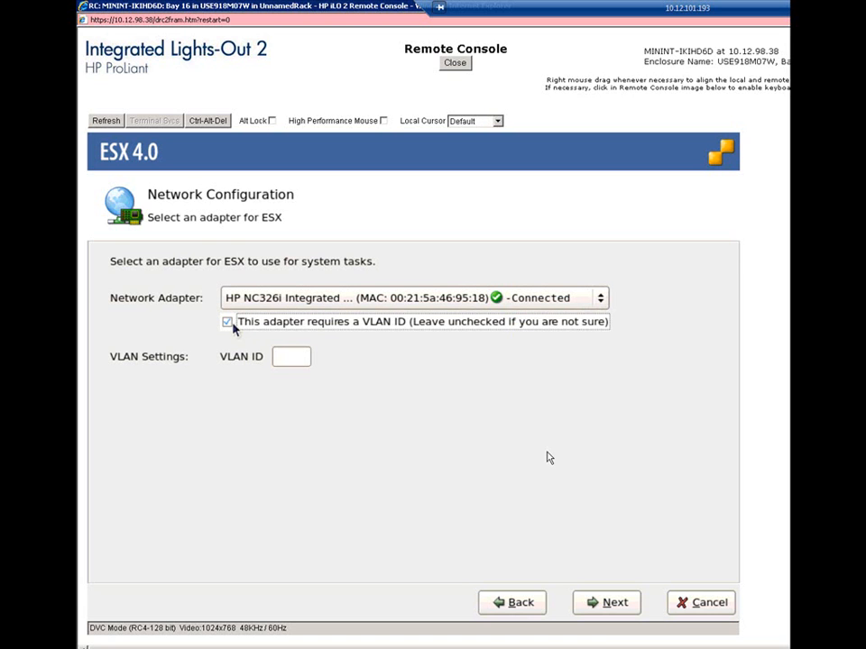
left_click(228, 322)
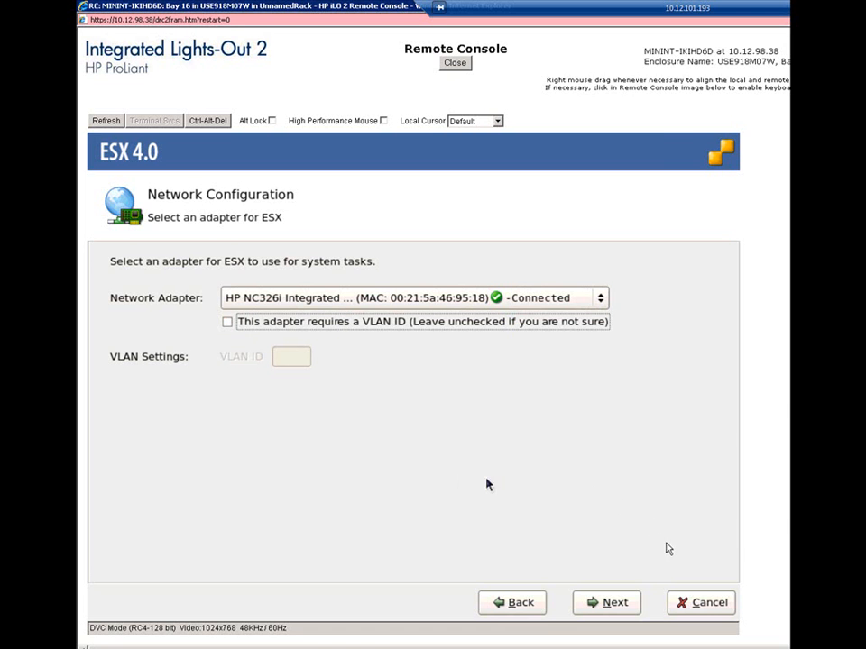
left_click(595, 602)
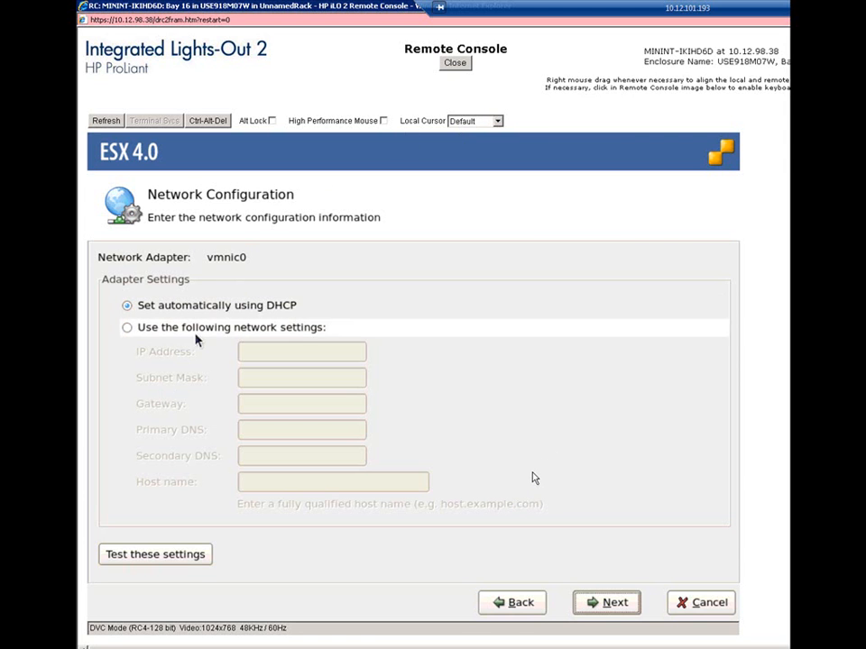
Configure vmnic0 with static IP 10.12.112.81, subnet mask 255.255.255.0, gateway 10.12.112.1, DNS servers 10.12.100.10 and 10.12.100.11, and the fully qualified host name.
left_click(212, 311)
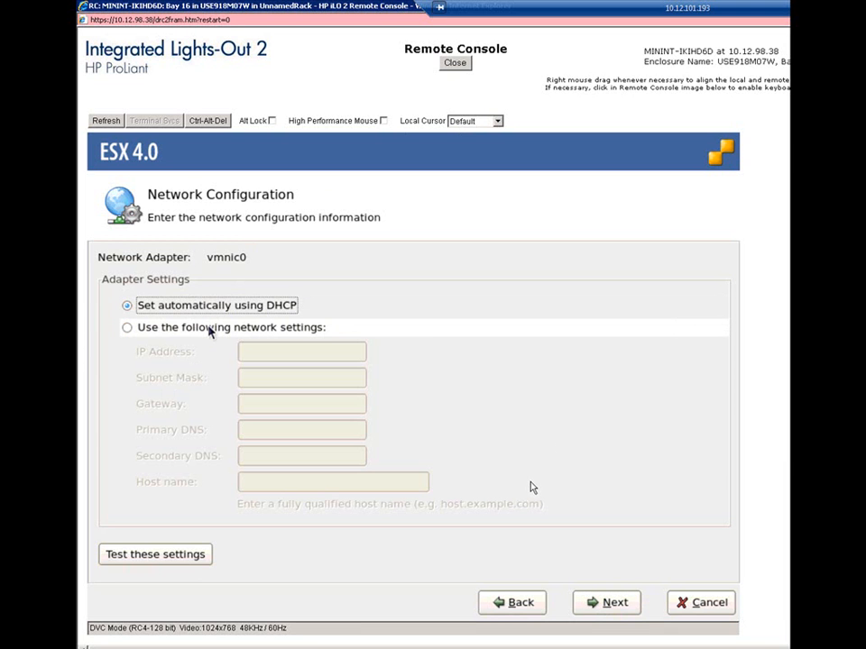
left_click(208, 330)
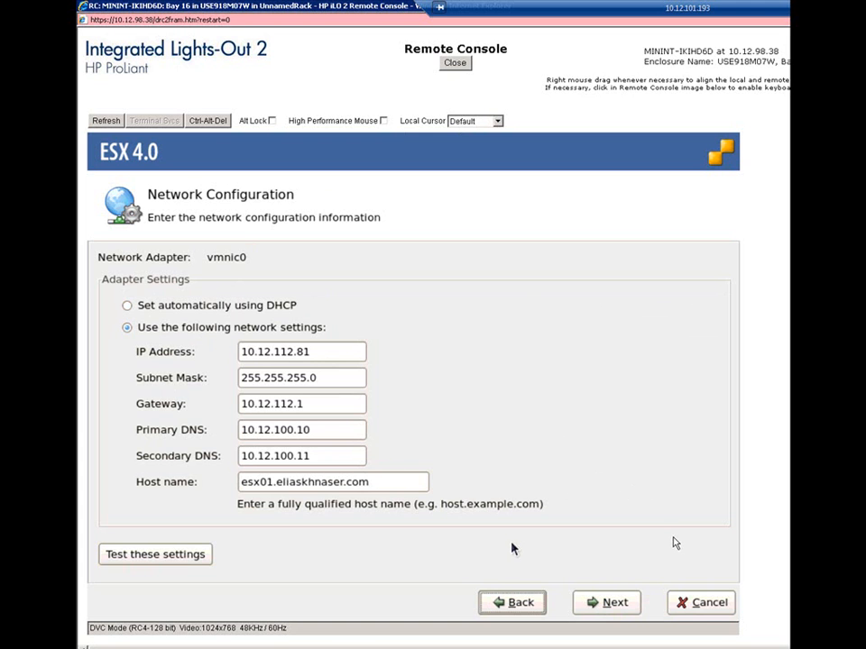
left_click(596, 602)
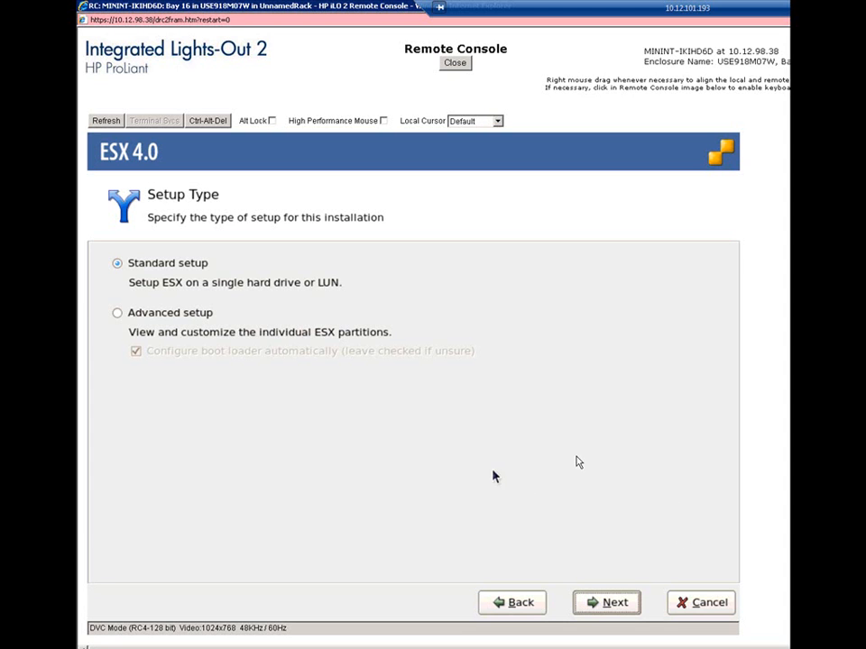
Choose Advanced setup with automatic boot loader configuration, and install ESX on the first local storage device, erasing its contents.
left_click(116, 314)
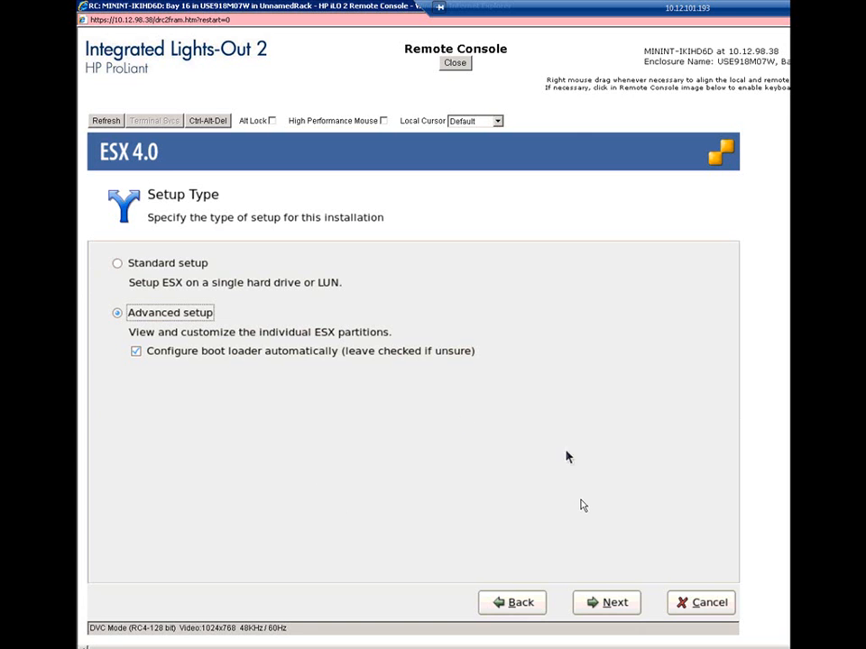
left_click(602, 601)
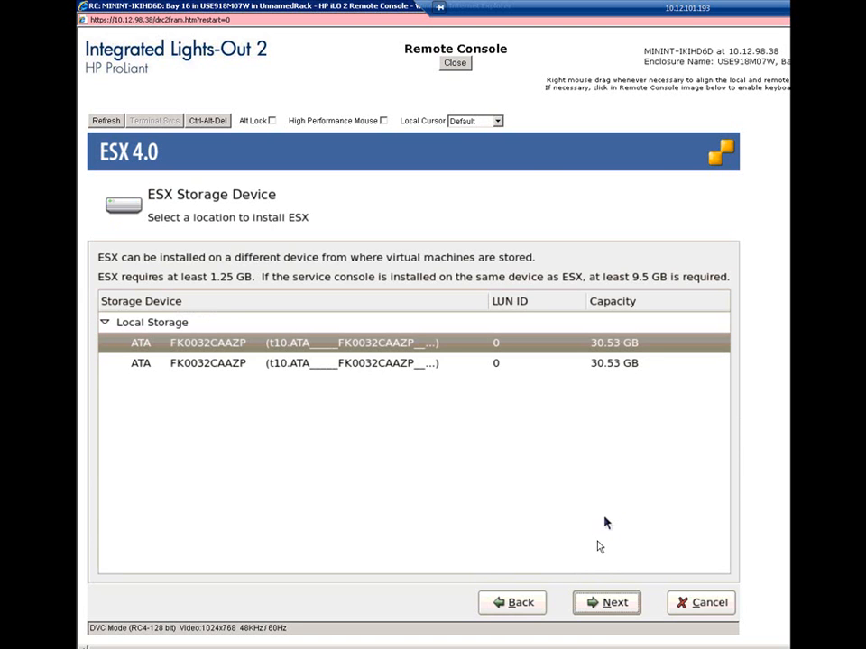
left_click(624, 607)
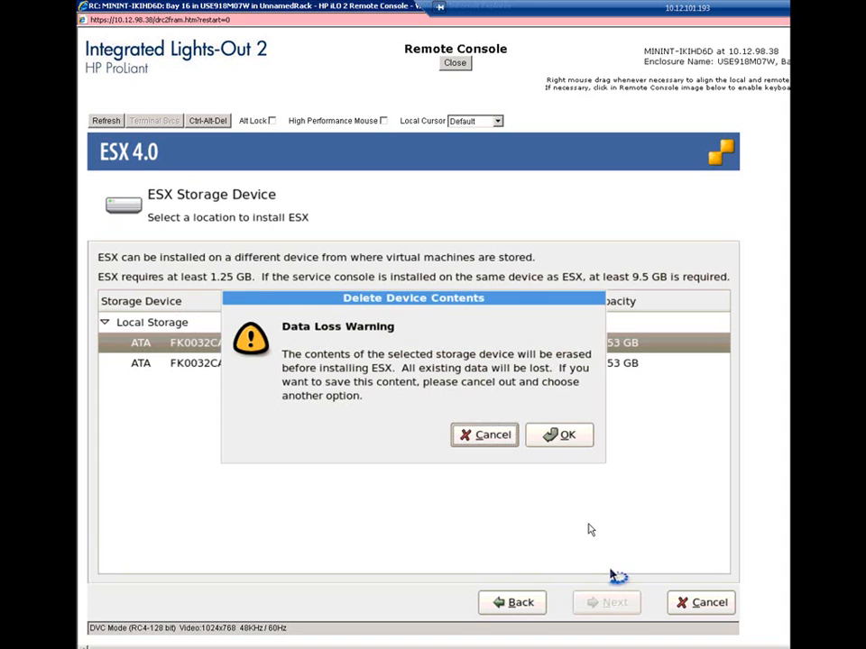
left_click(559, 436)
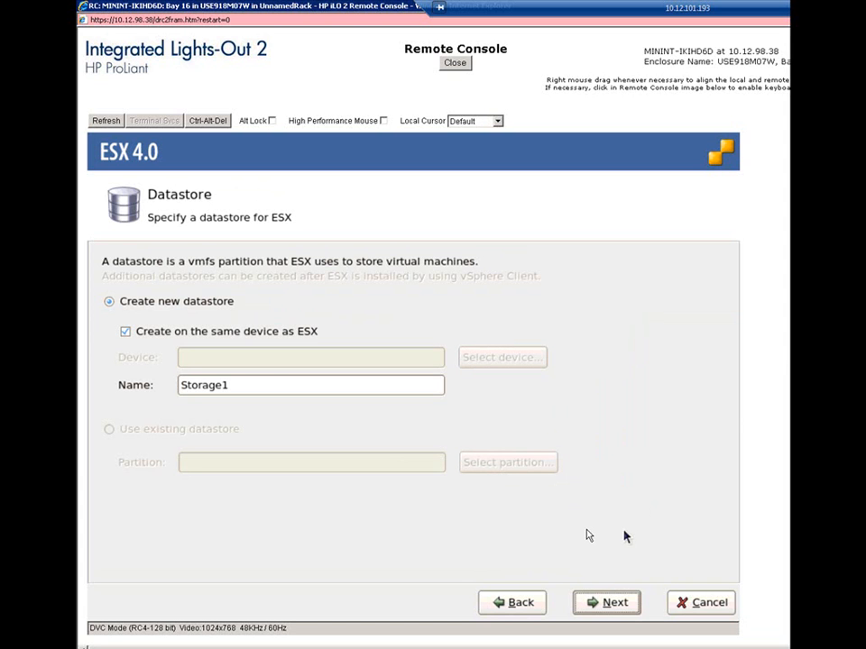
Create the new datastore Storage1 on the same device as ESX and accept the default service console partitions.
left_click(607, 602)
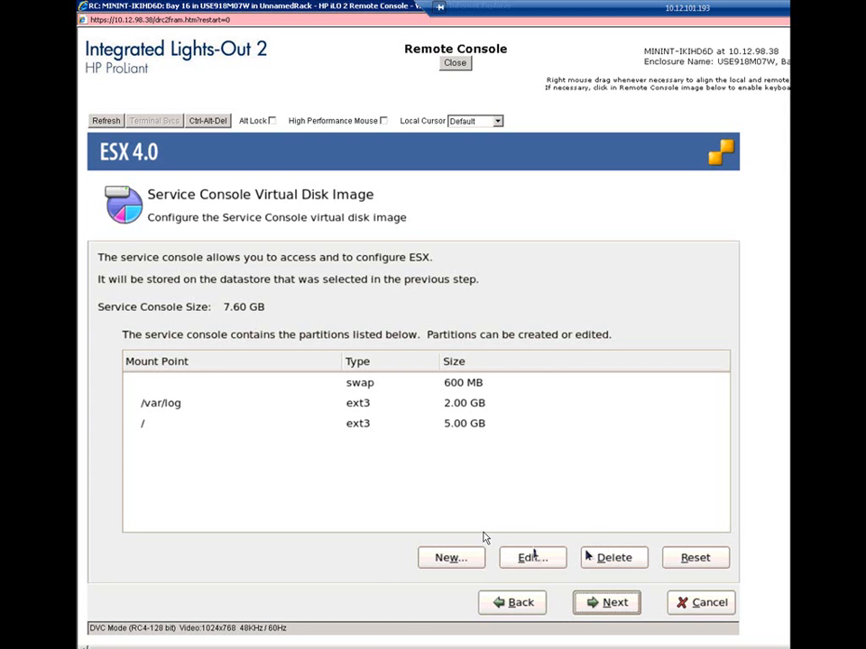
left_click(435, 558)
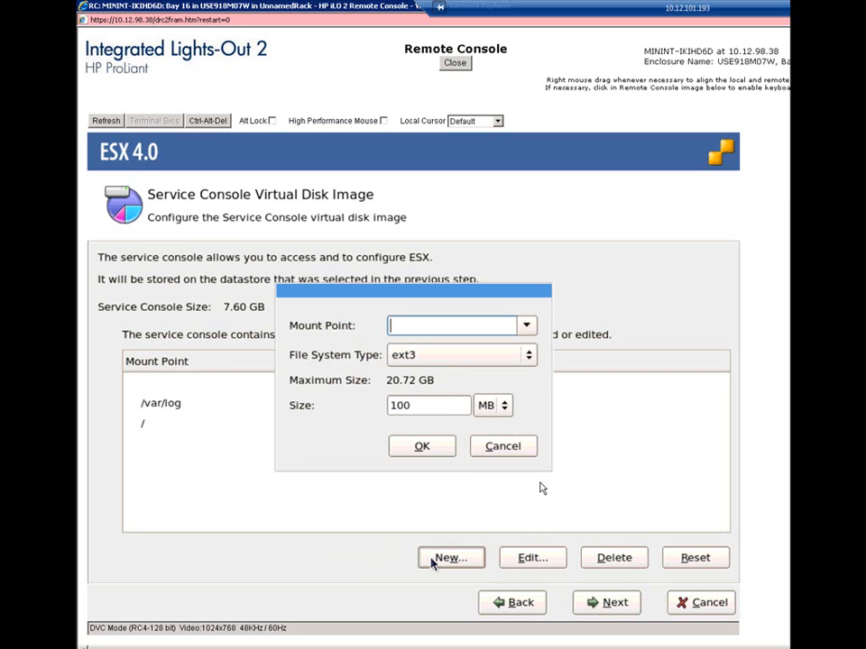
left_click(502, 447)
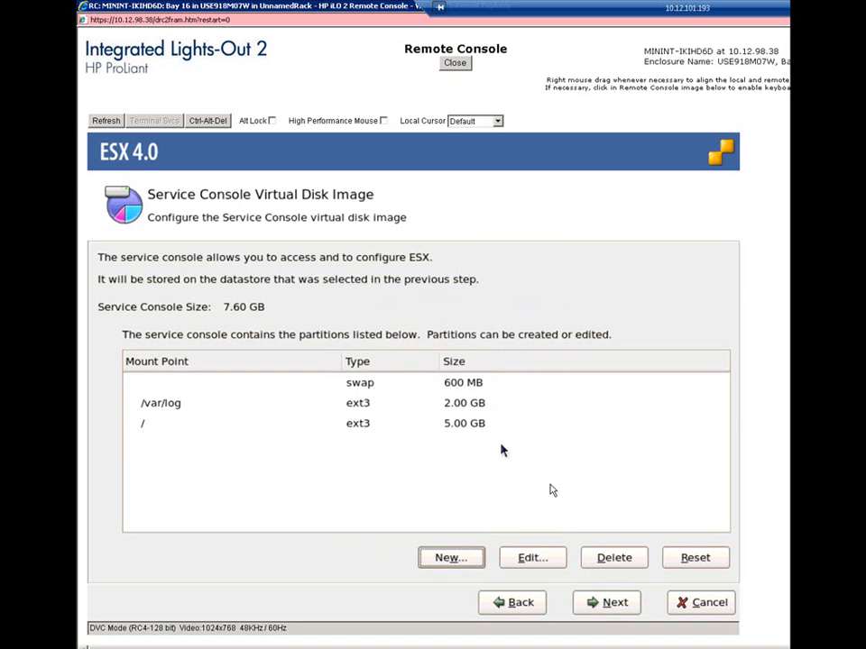
left_click(460, 404)
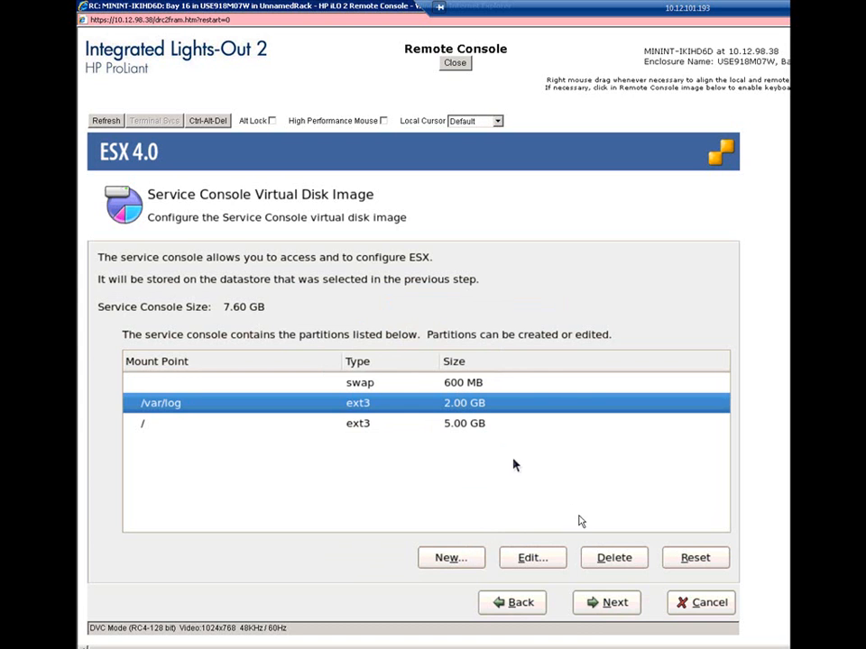
left_click(619, 601)
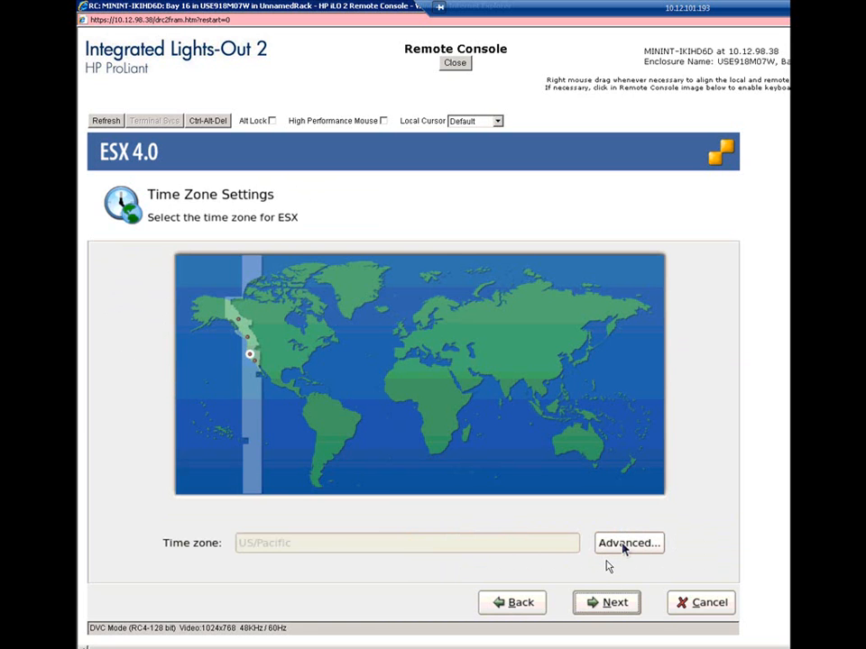
Set the time zone to America/Chicago and configure the date and time manually.
left_click(623, 545)
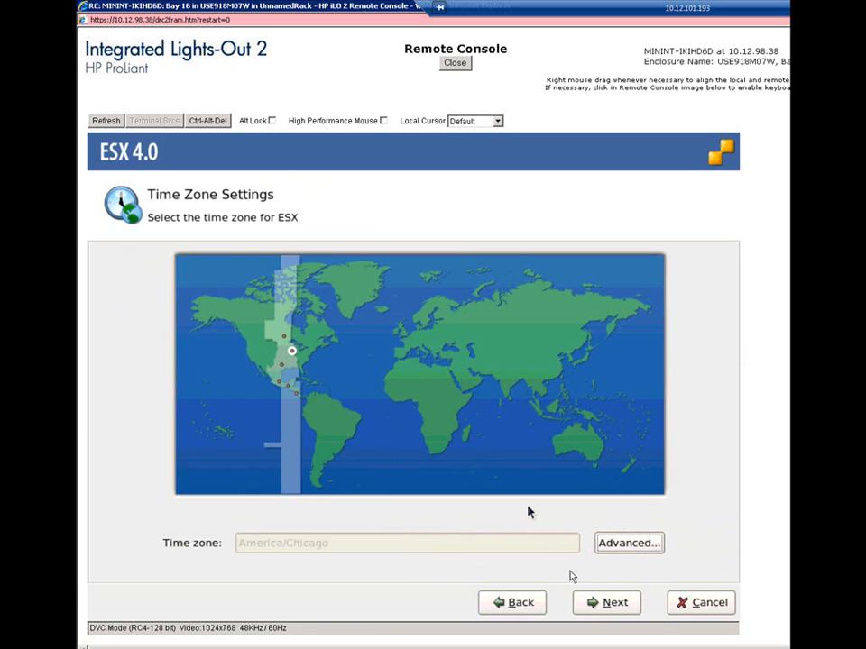
left_click(619, 612)
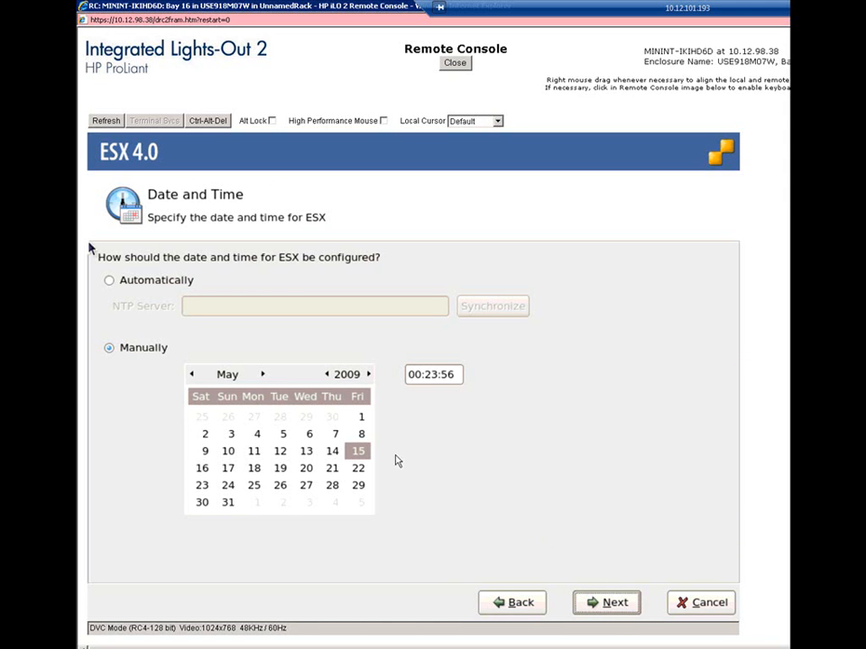
left_click(115, 286)
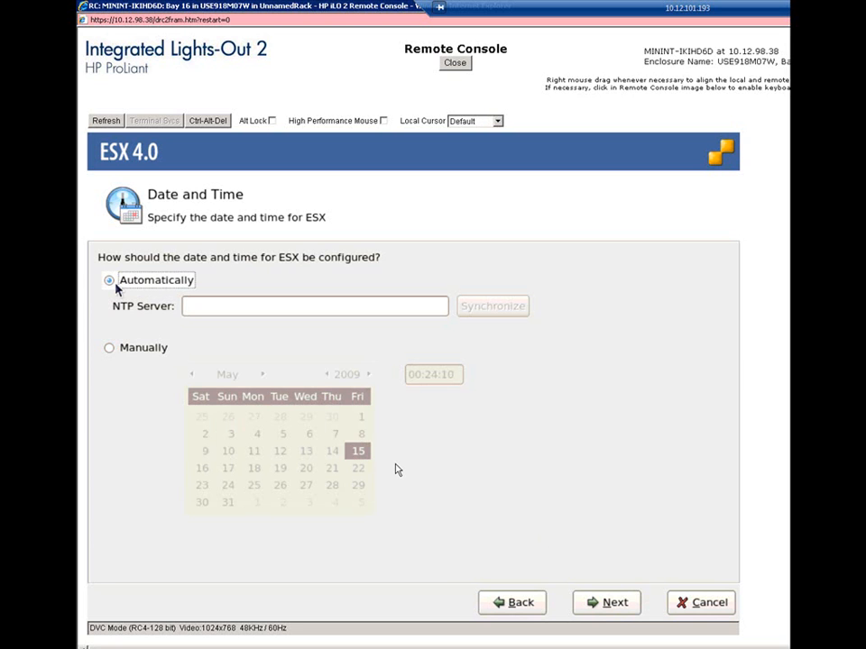
left_click(110, 348)
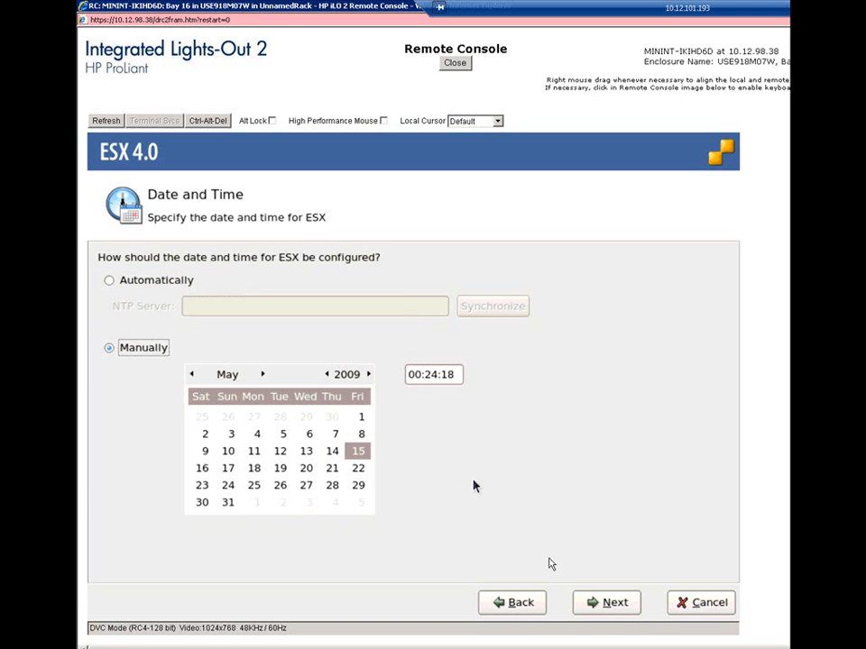
left_click(606, 602)
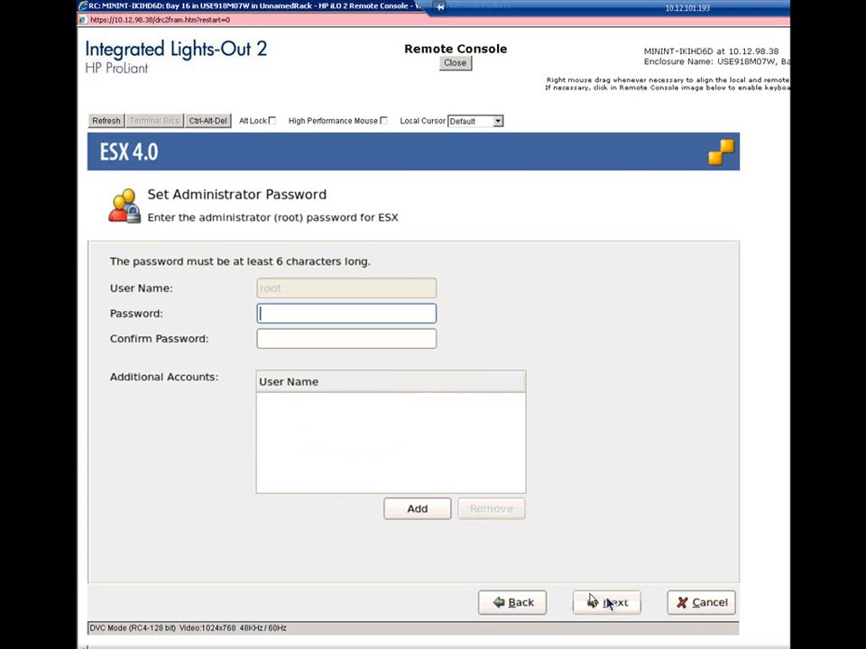
Enter and confirm the root administrator password, and start the installation from the settings summary.
type("********")
key("Tab")
type("********")
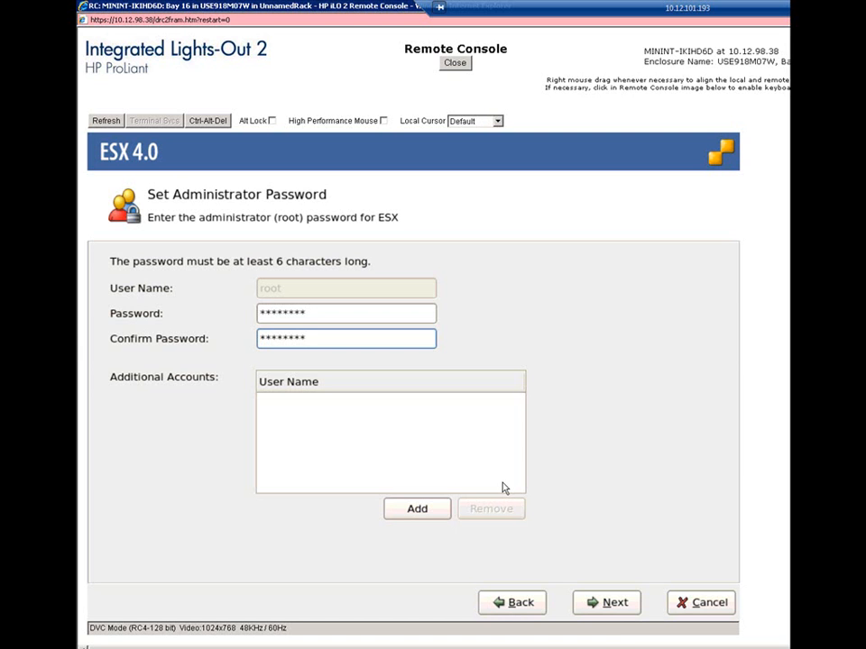
left_click(601, 602)
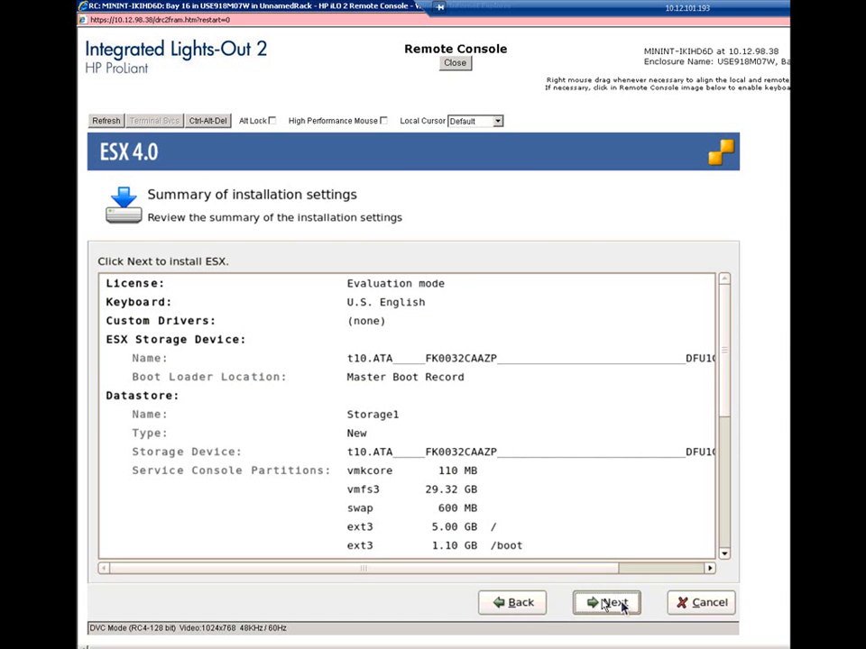
left_click(615, 604)
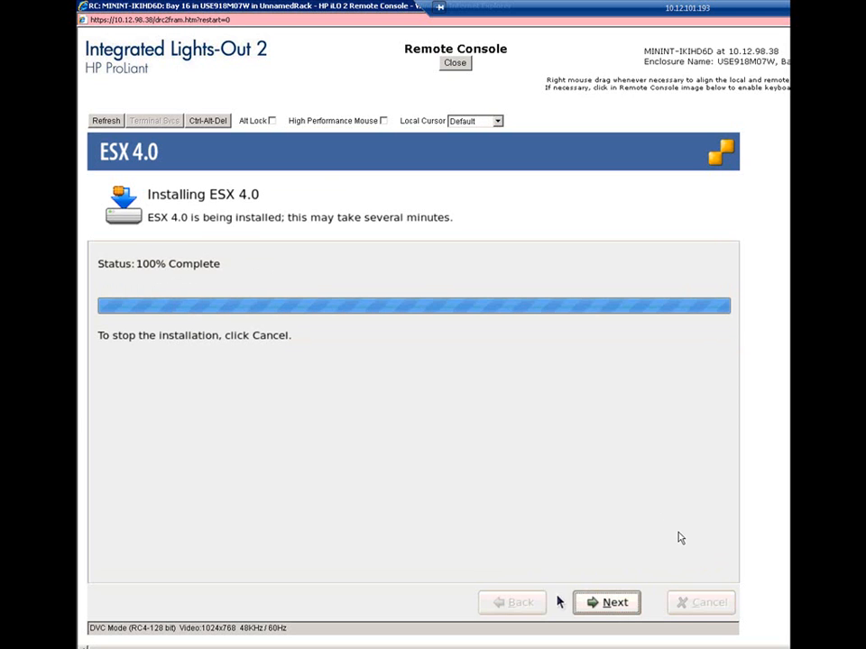
Complete the ESX 4.0 installation wizard and reboot the server to start ESX.
left_click(599, 603)
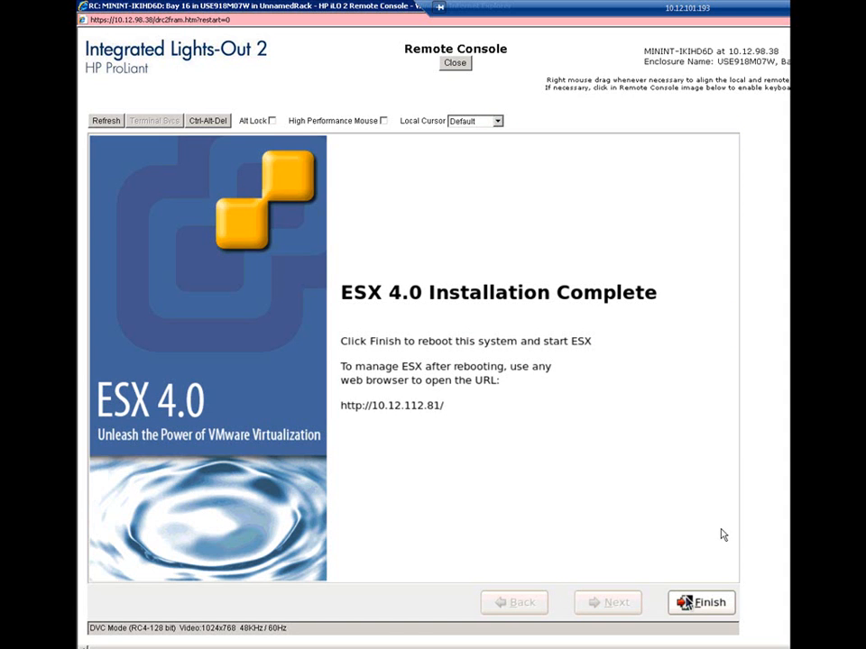
left_click(722, 535)
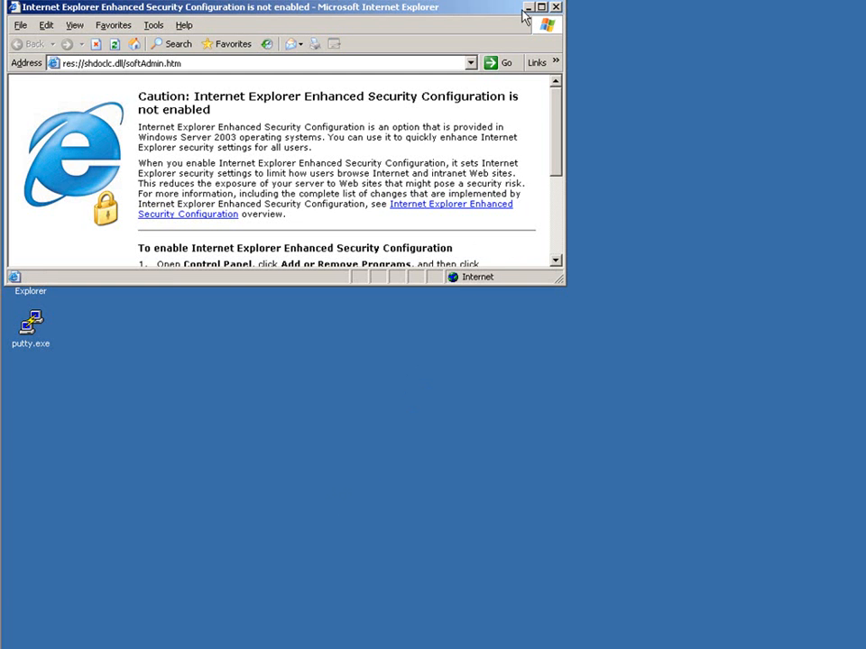
Switch to Internet Explorer, open the ESX welcome page at 192.168.1.12, request the vSphere Client download, and cancel the file download.
double_click(408, 8)
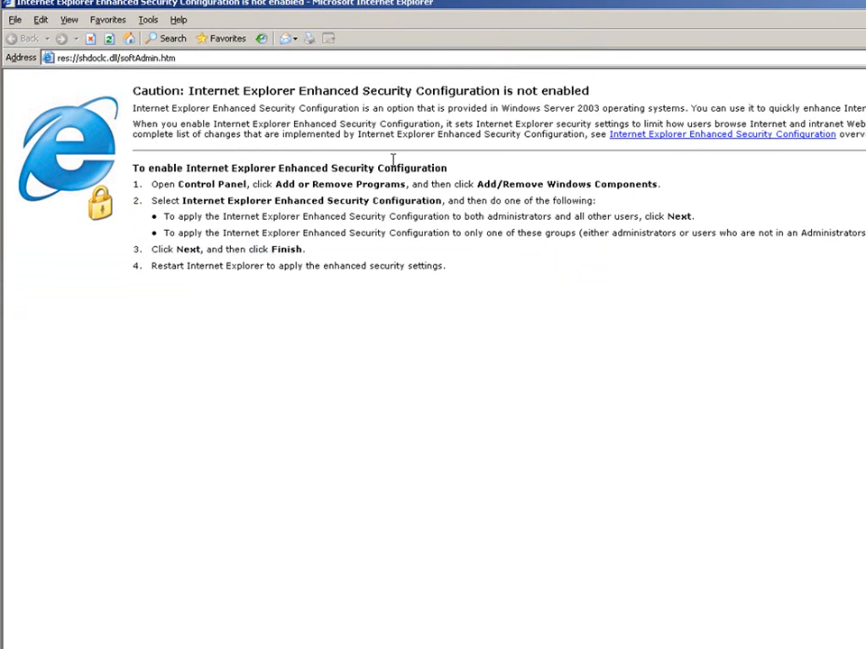
left_click(399, 57)
type("192.168.1.12")
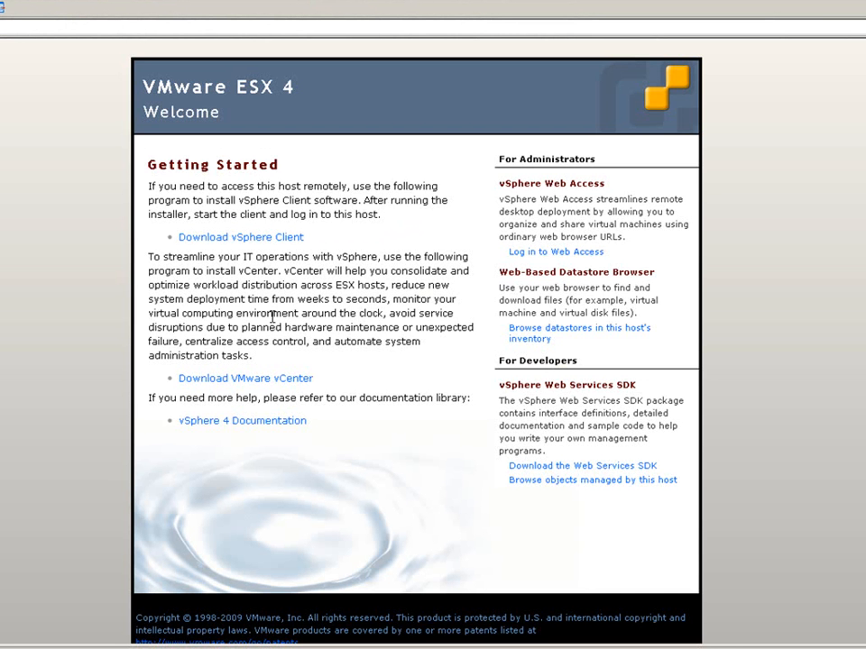
left_click(230, 241)
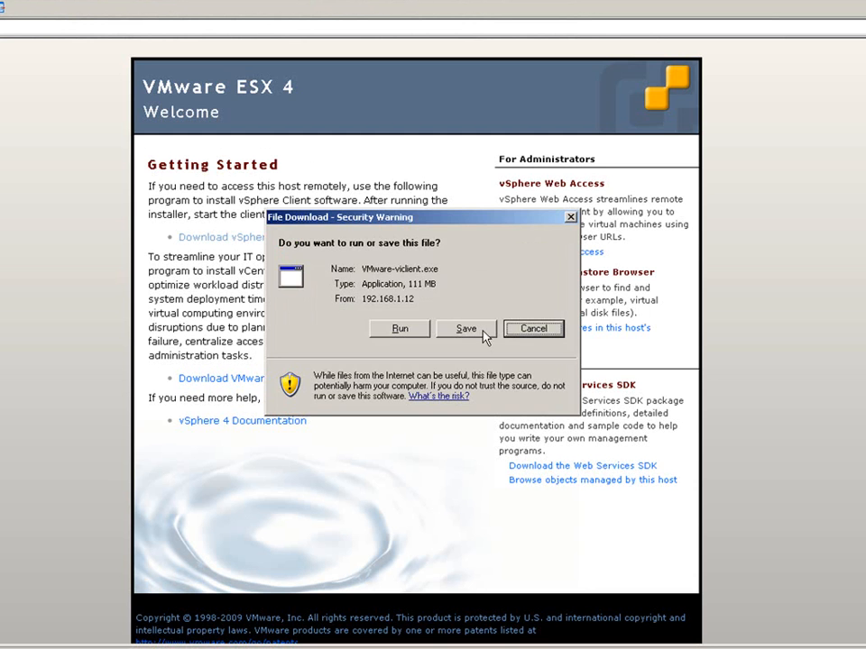
left_click(532, 329)
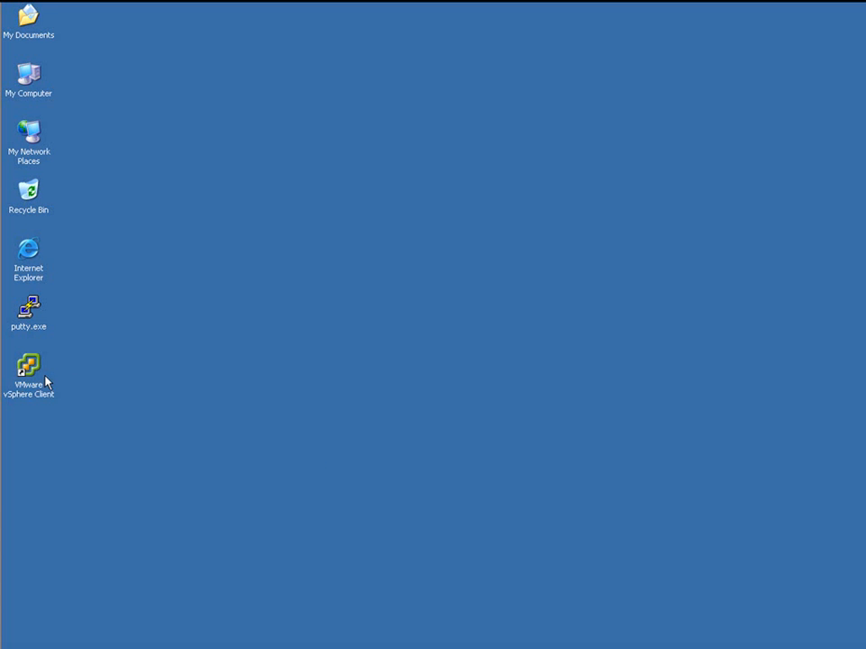
Launch the vSphere Client and log in to 192.168.1.12 as root with the account password, ignoring the certificate warning and dismissing the evaluation notice.
double_click(28, 375)
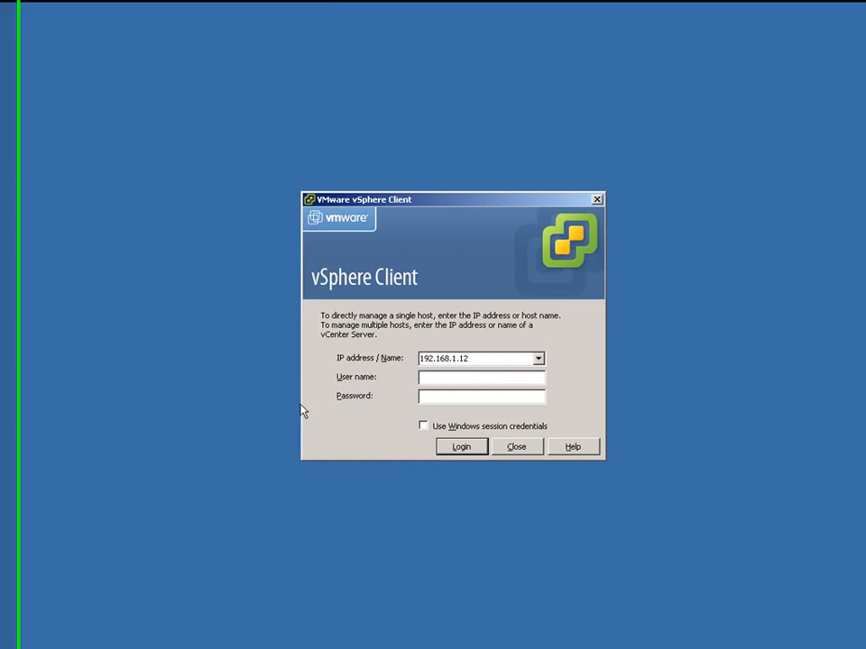
left_click(427, 379)
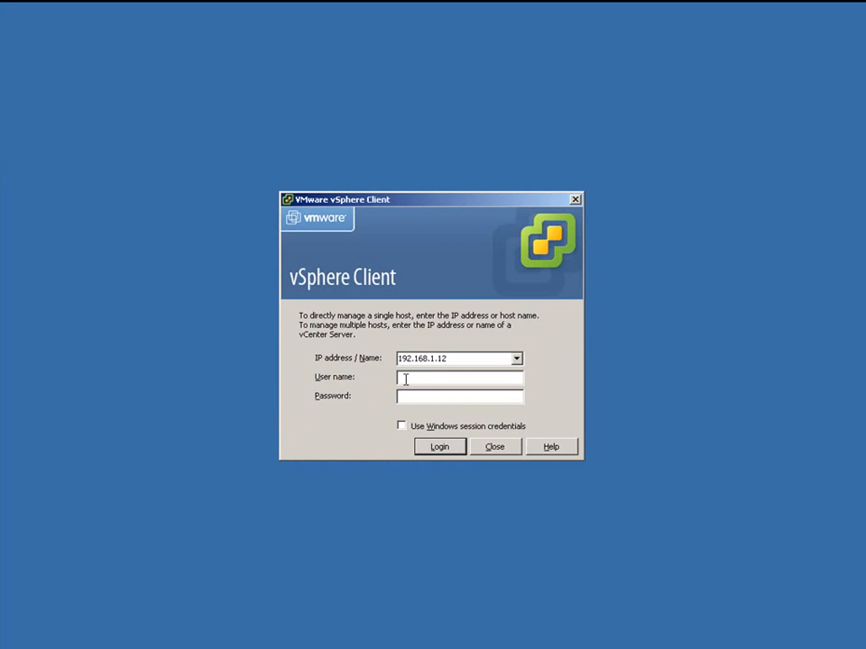
type("root")
key("Tab")
type("*******")
key("Return")
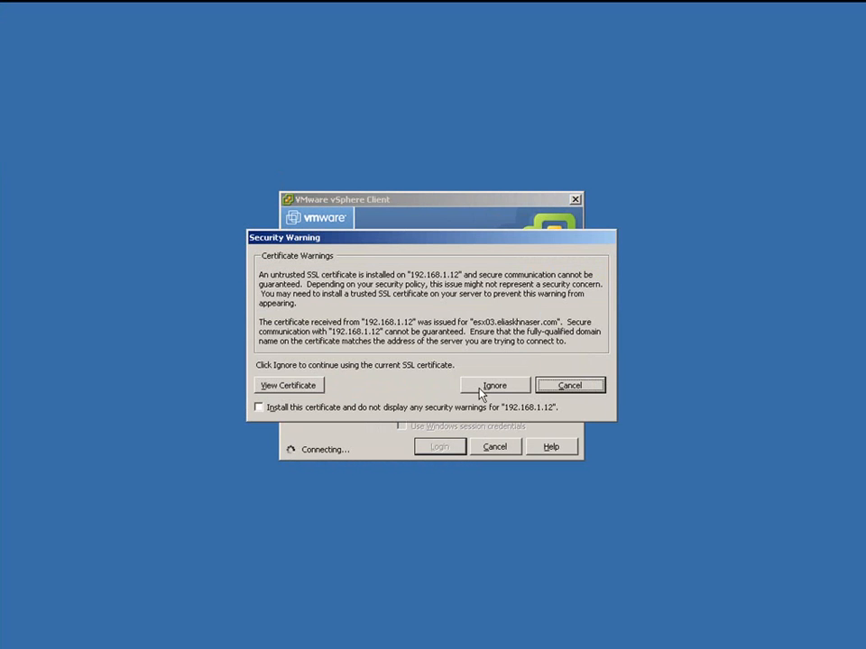
left_click(479, 388)
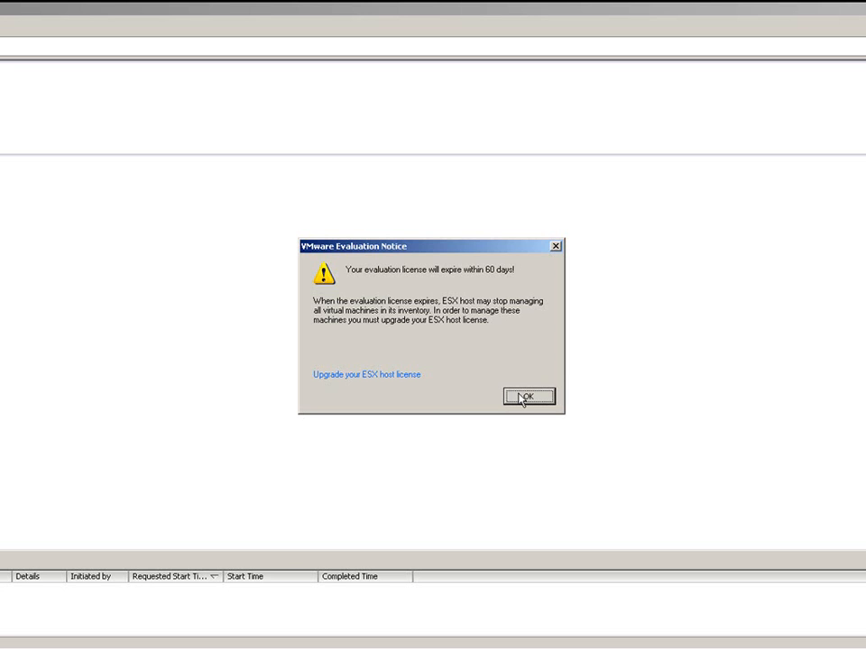
left_click(523, 398)
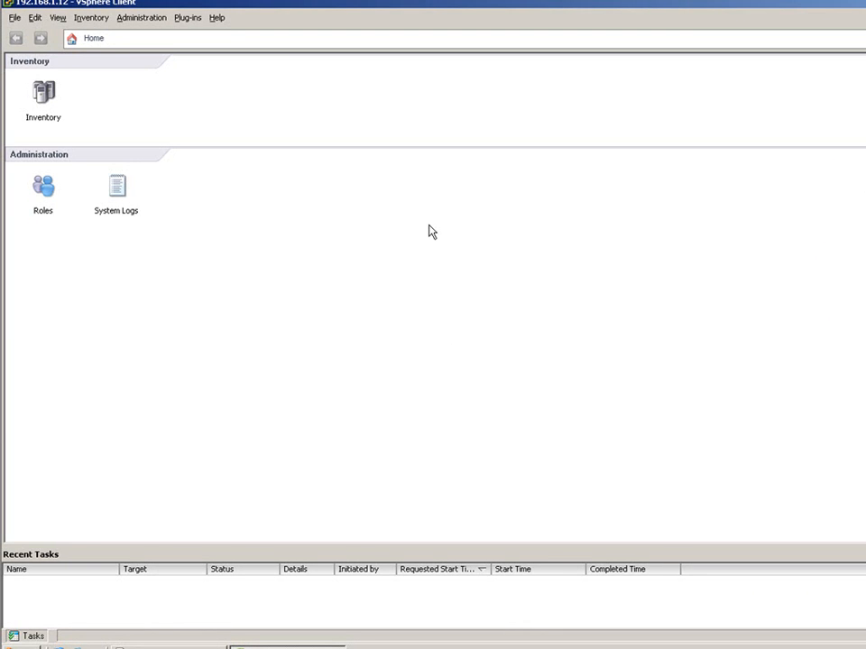
Review the ESX host's summary in the inventory, and set its service console memory to 800 MB.
left_click(37, 122)
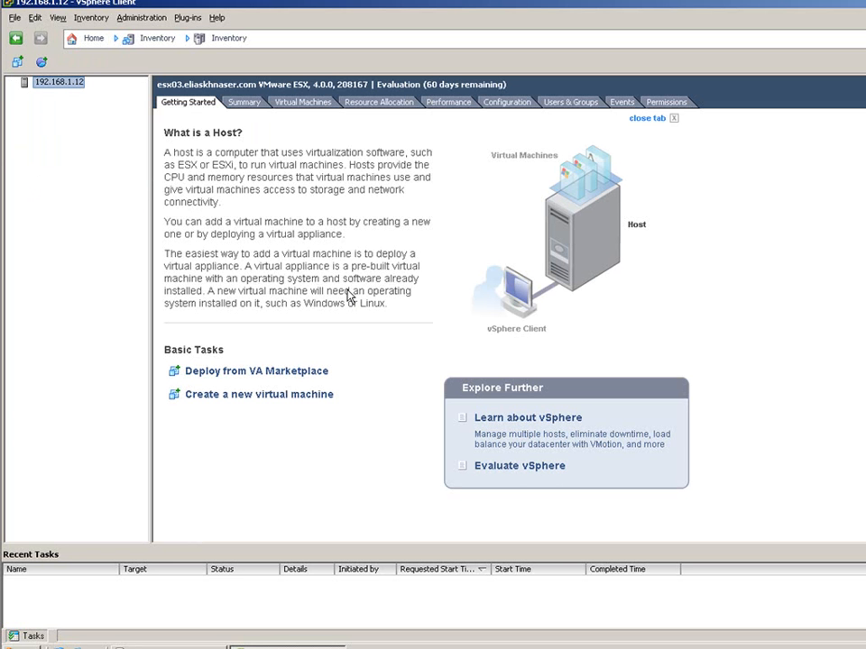
left_click(242, 105)
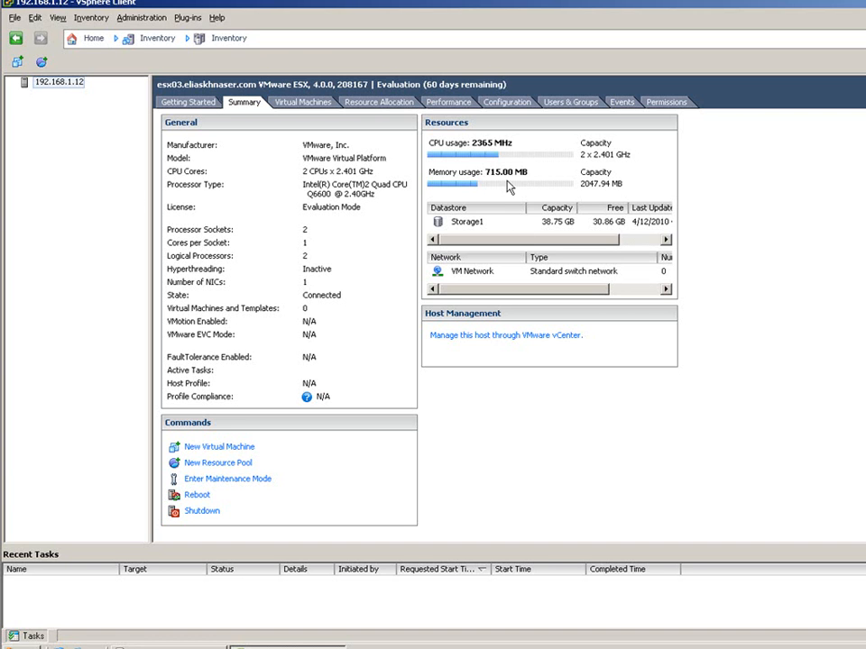
left_click(500, 103)
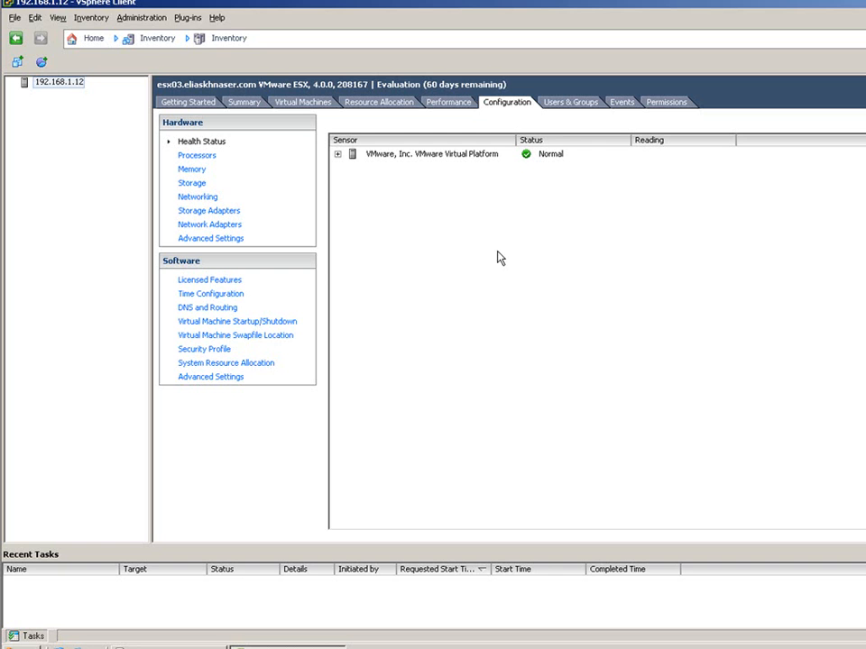
left_click(197, 172)
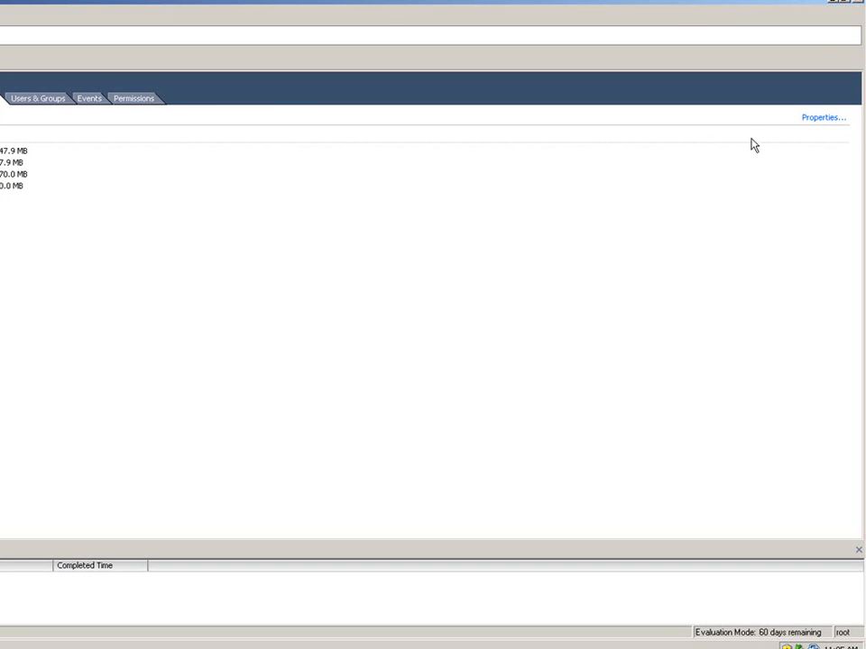
left_click(814, 120)
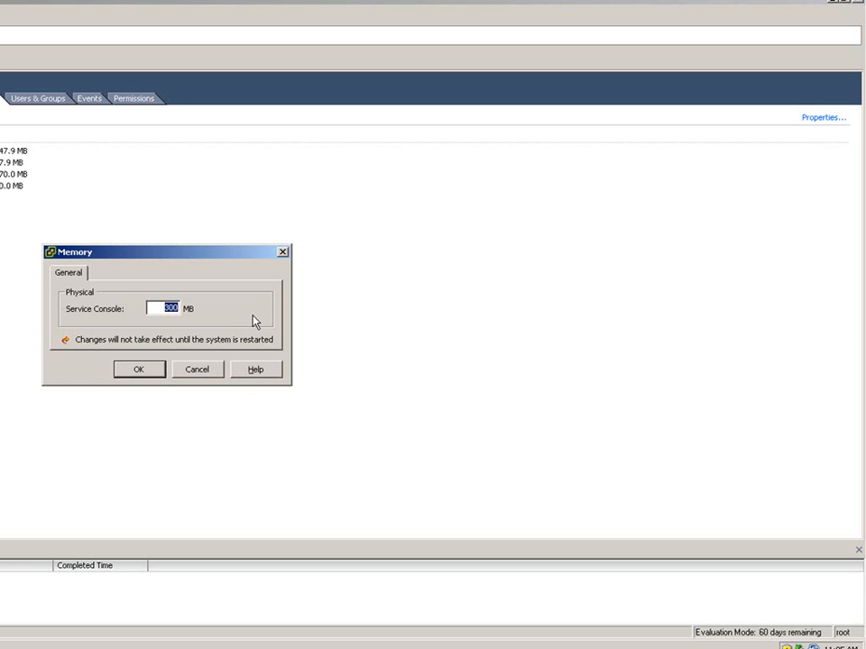
type("800")
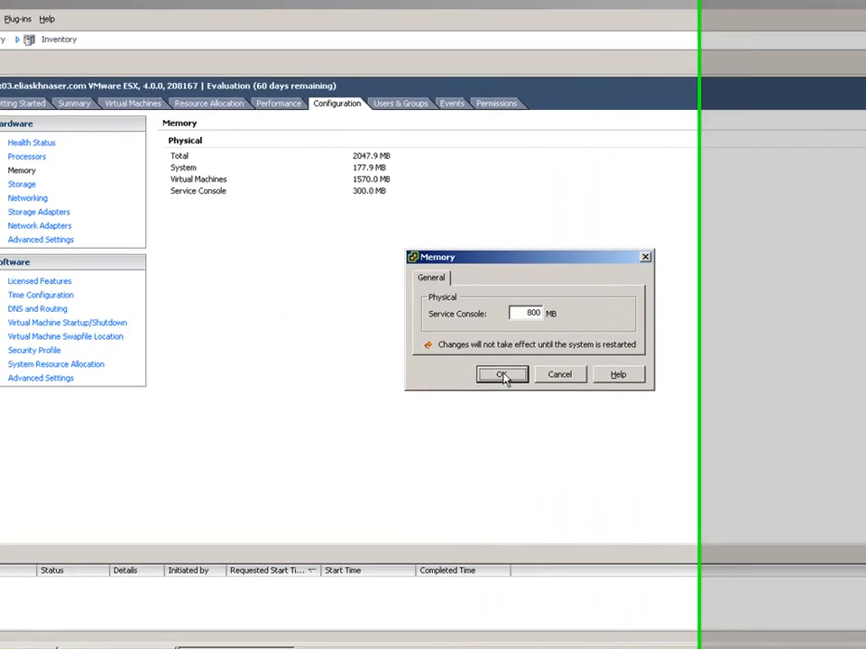
left_click(150, 371)
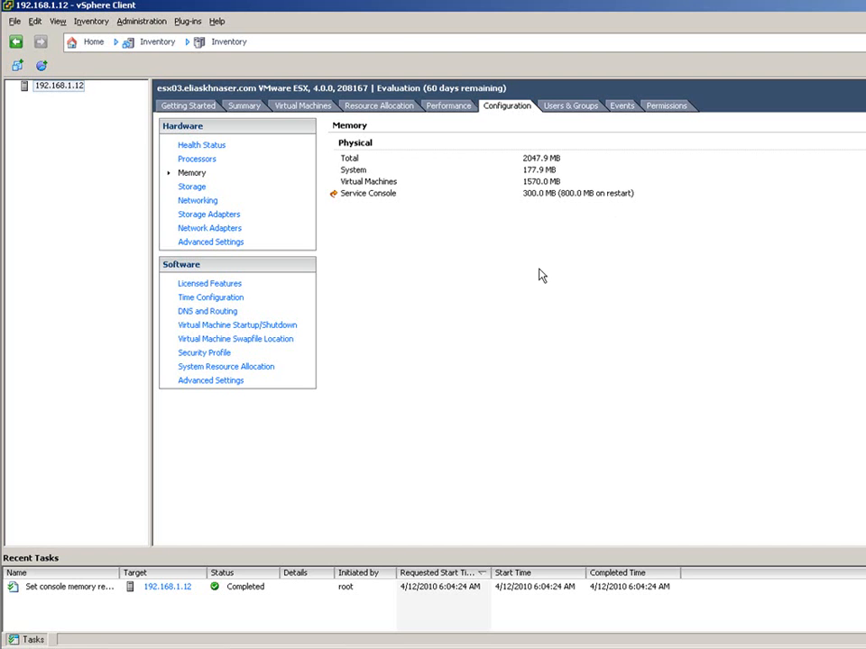
Enable the NTP client in the host's time configuration, and choose to restart the NTP service to apply changes.
left_click(232, 298)
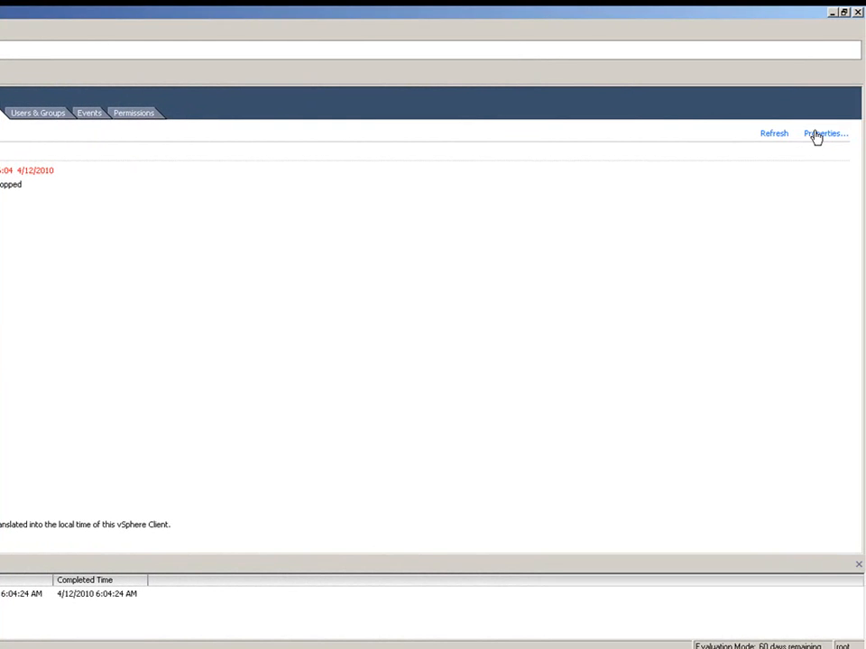
left_click(815, 136)
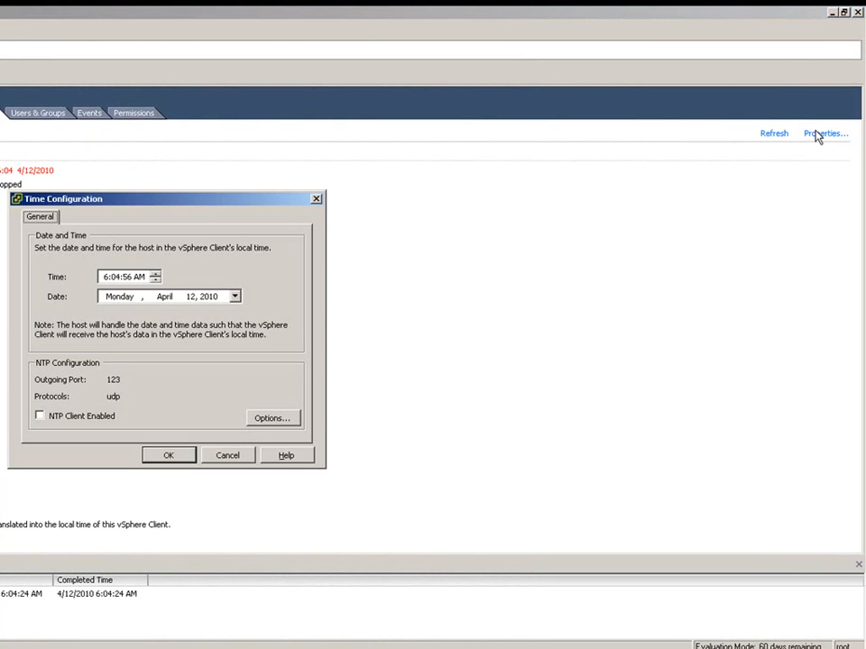
left_click(47, 420)
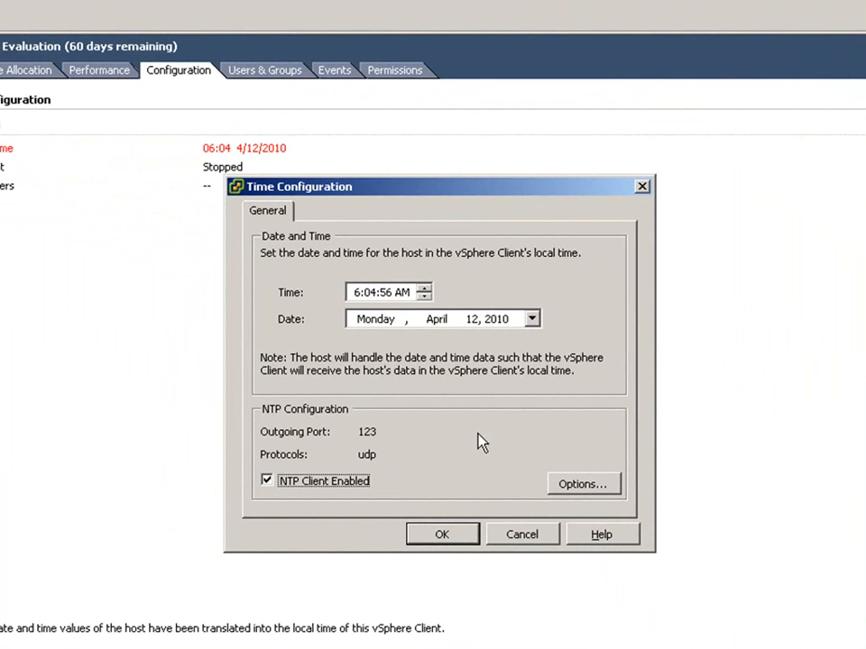
left_click(579, 488)
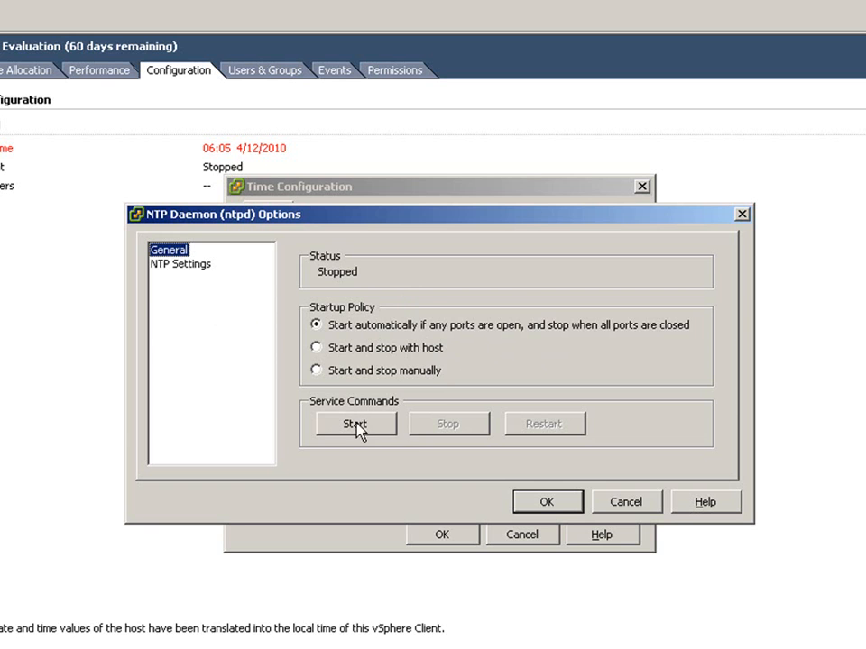
left_click(180, 268)
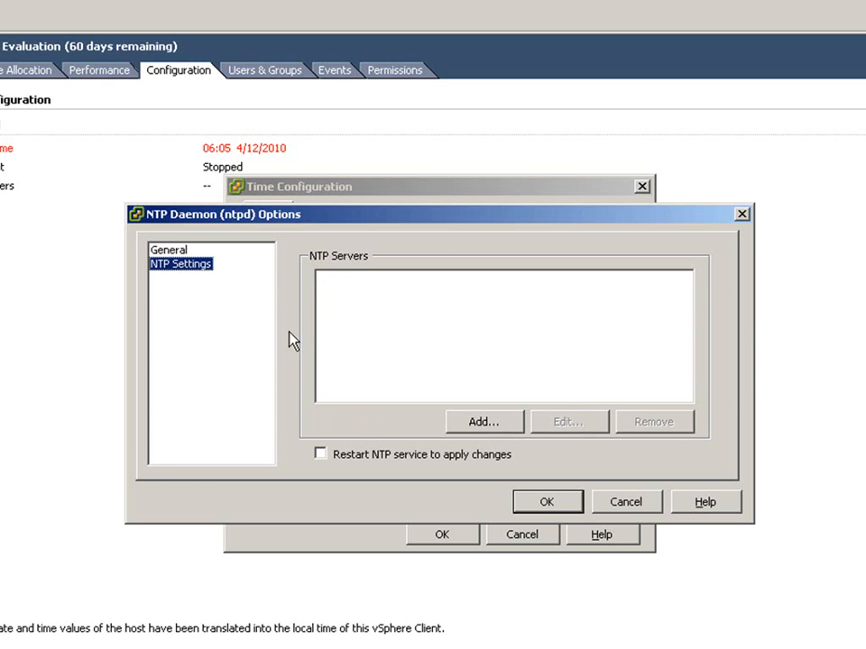
left_click(476, 426)
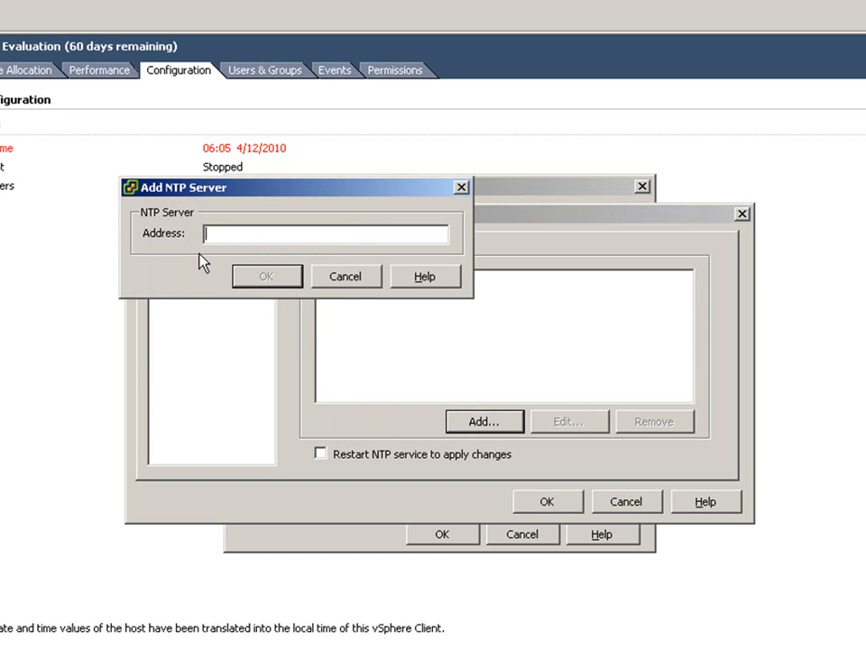
left_click(344, 277)
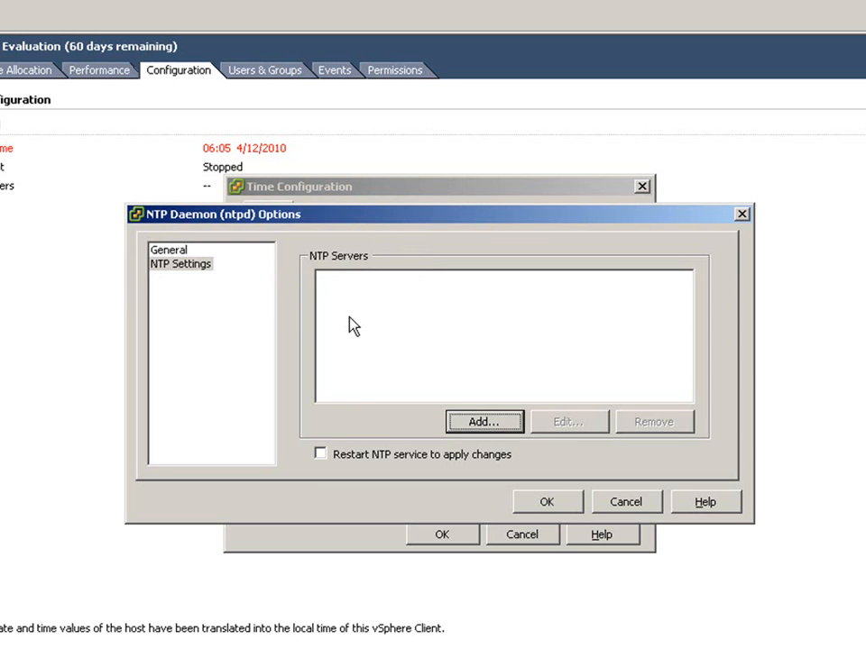
left_click(334, 455)
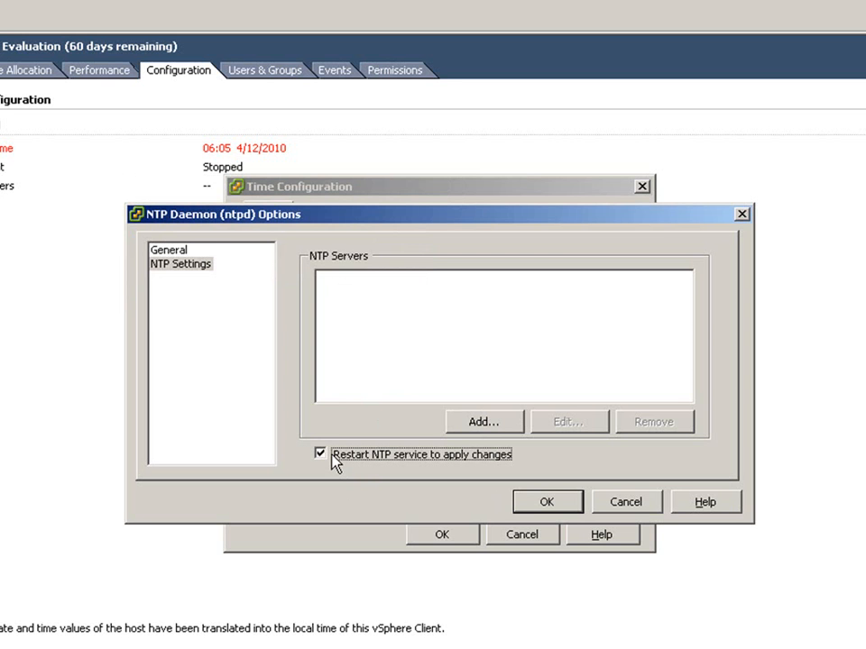
left_click(544, 507)
left_click(440, 538)
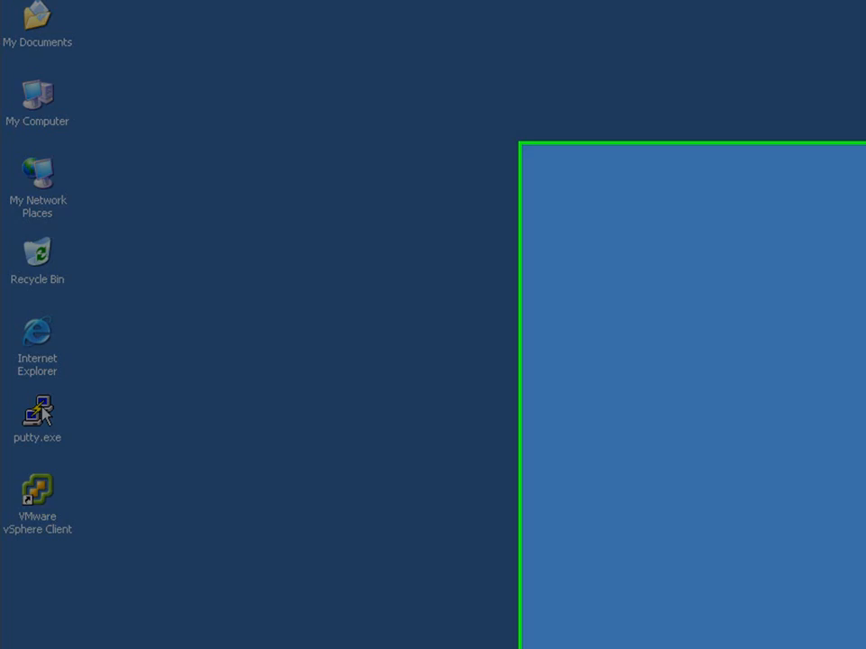
Launch PuTTY, connect to 192.168.1.12 over SSH, accept and cache the host key, and log in as root with the account password.
double_click(37, 413)
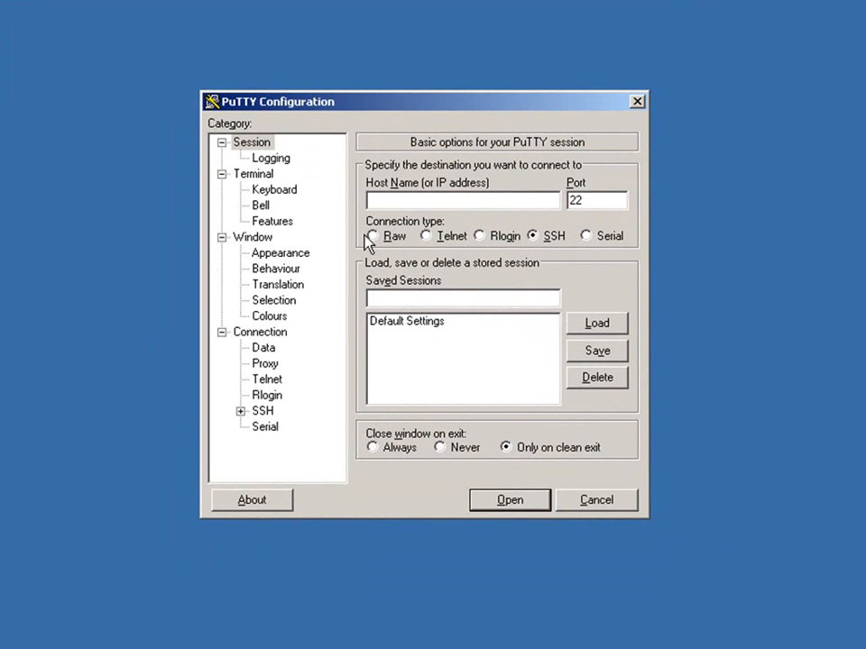
type("192.168")
type(".1.12")
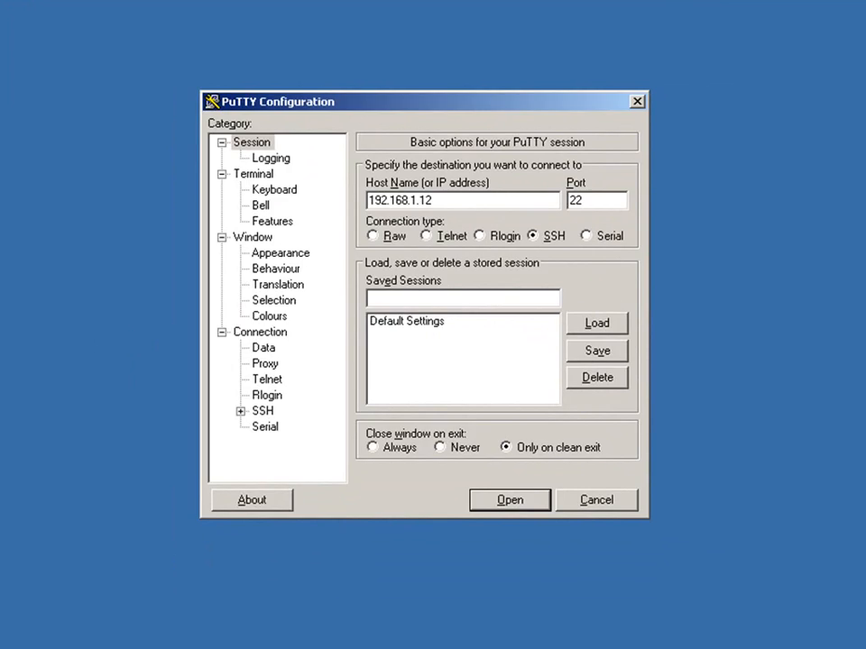
key("Return")
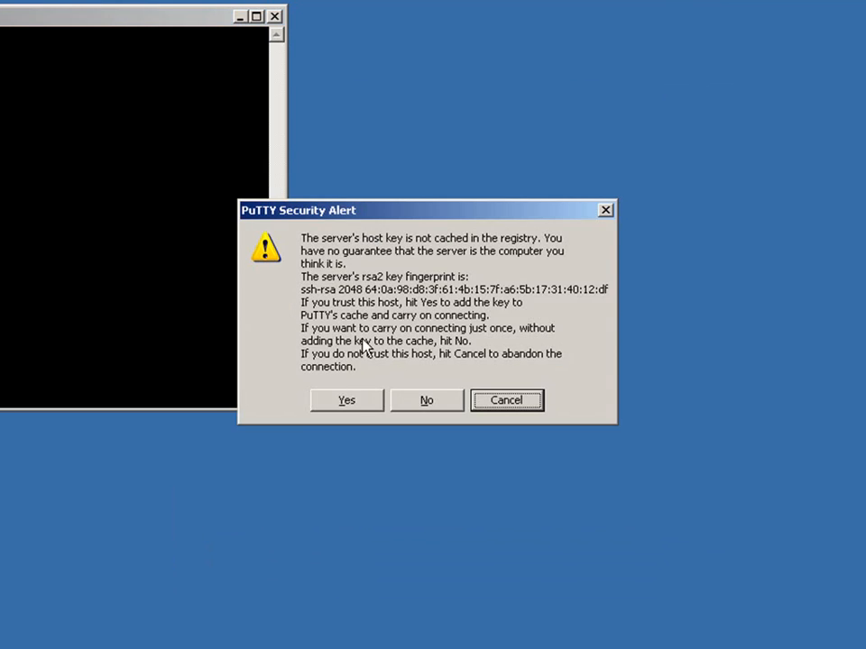
left_click(350, 400)
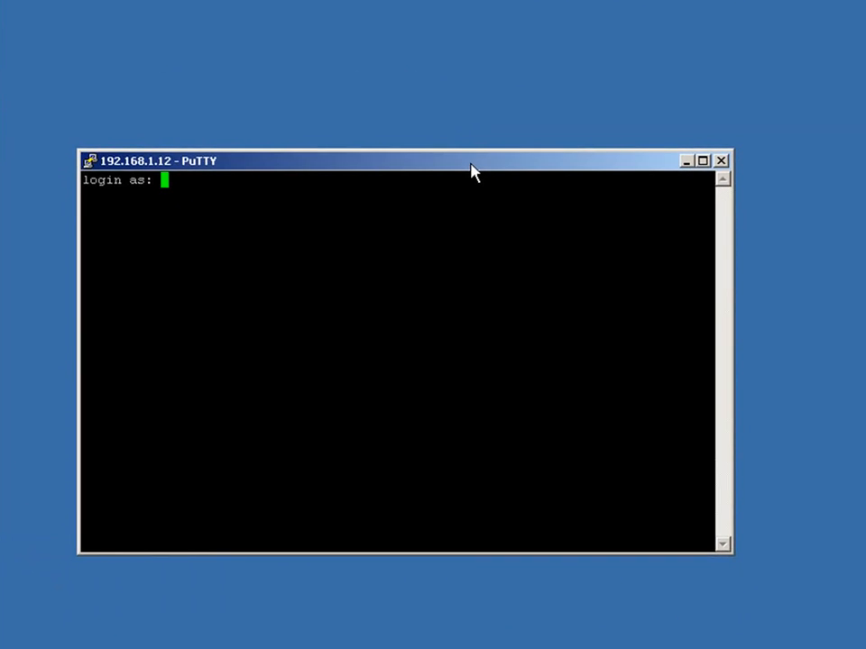
type("root")
key("Return")
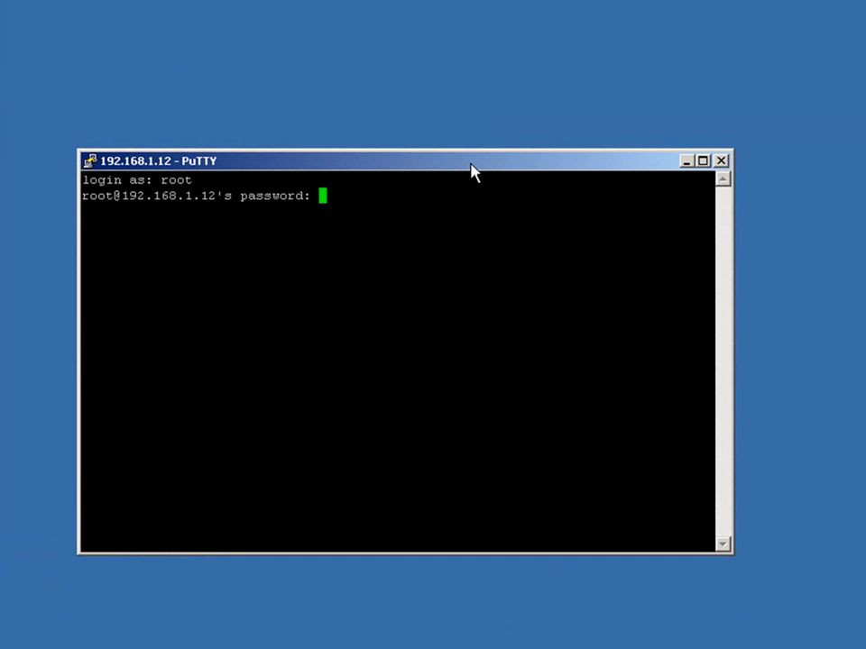
key("Return")
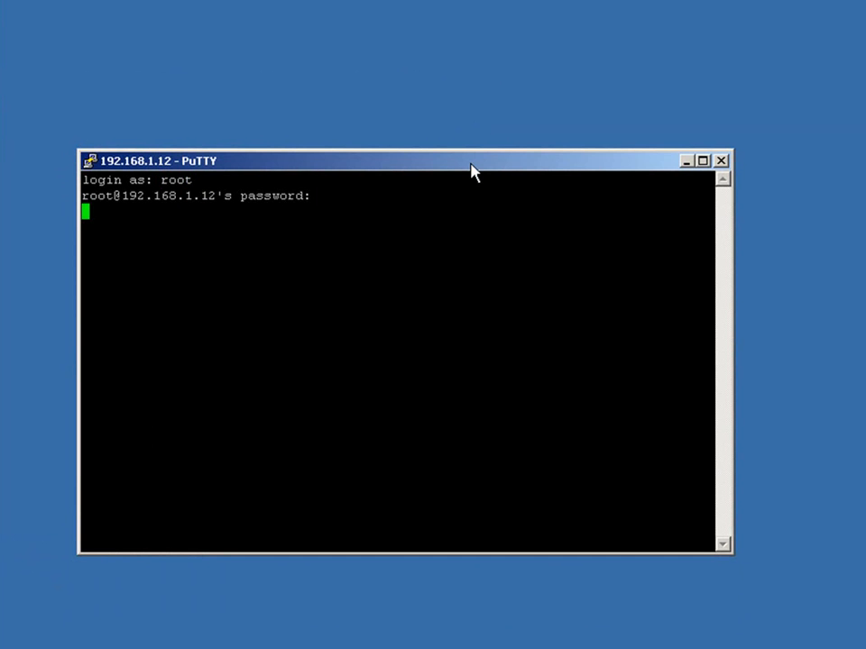
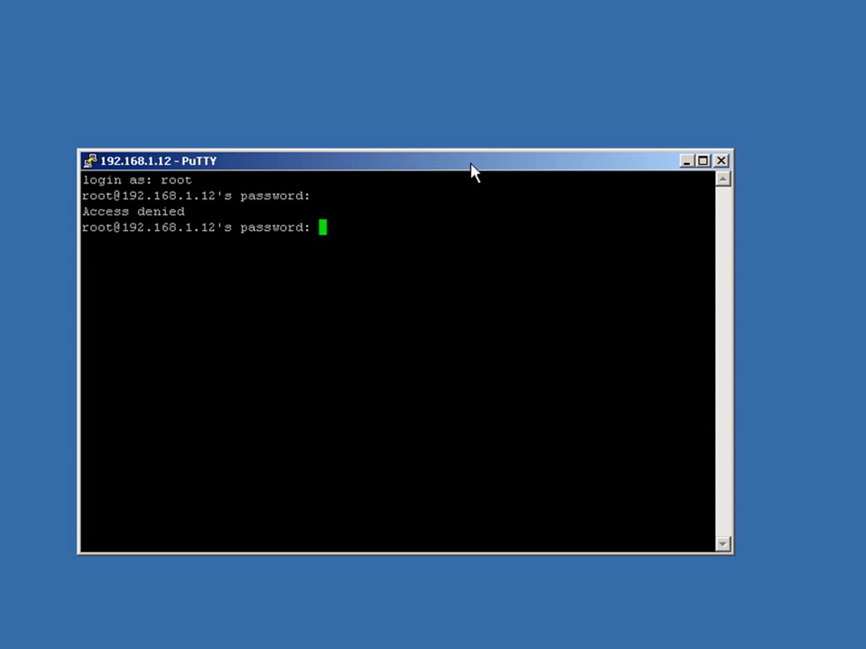
Close the SSH session, and open the new-user form from the host's user list in the vSphere Client.
left_click(723, 162)
left_click(460, 413)
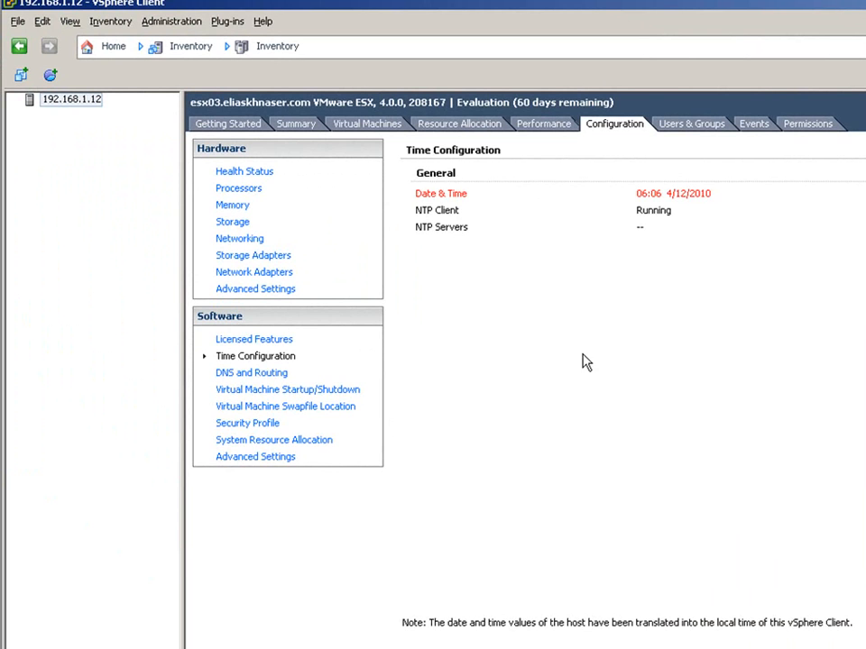
left_click(694, 128)
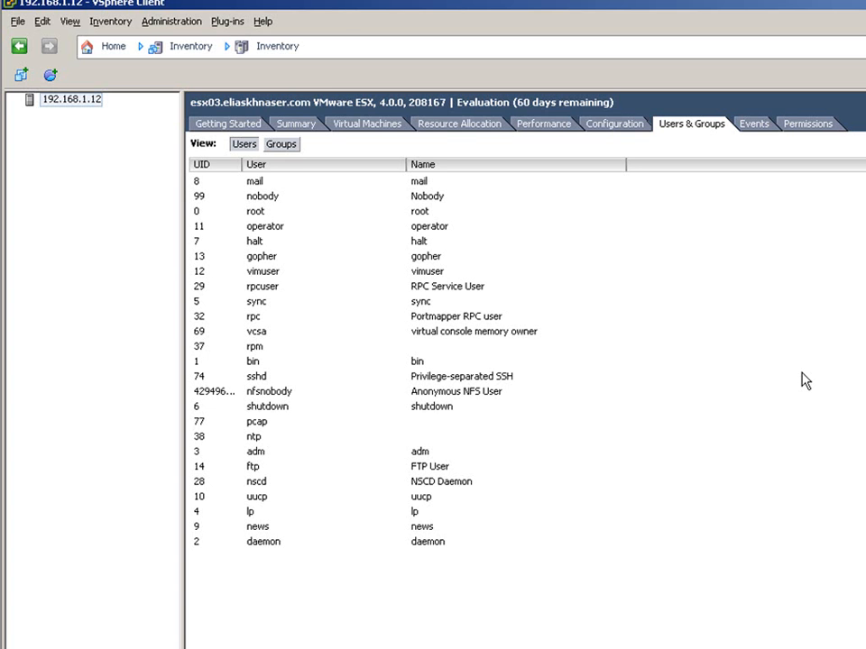
right_click(585, 294)
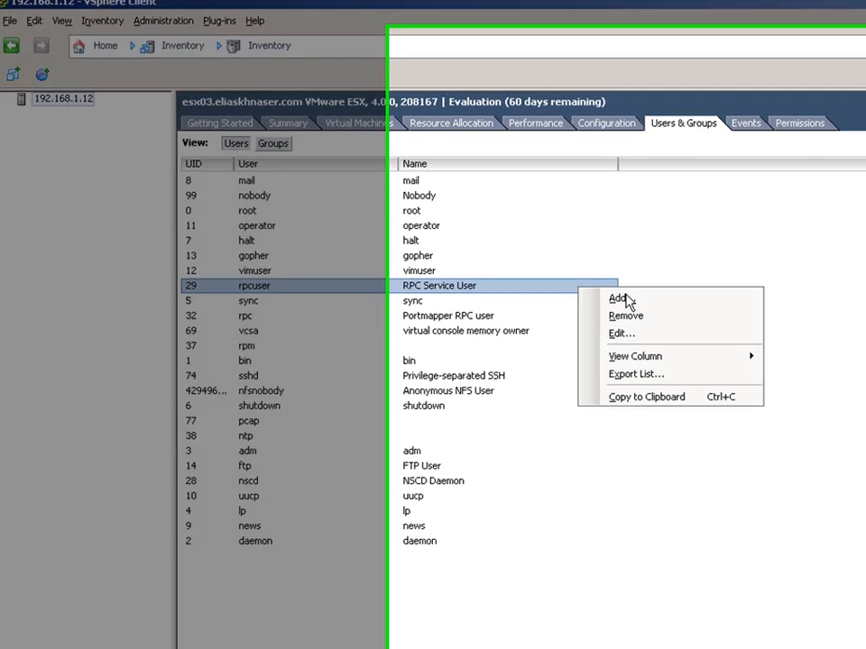
left_click(626, 297)
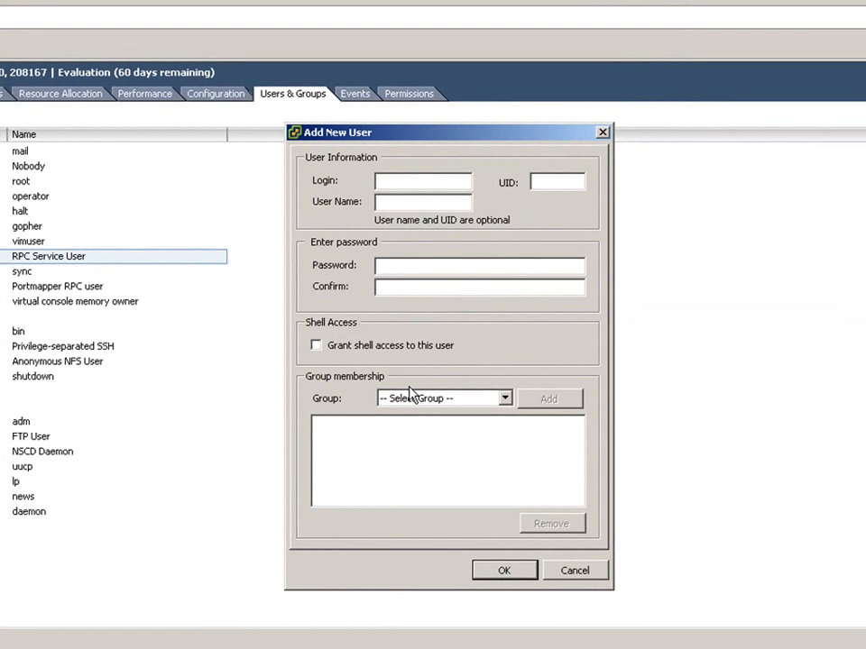
Create the user with a login, the same user name and a confirmed password, and grant it shell access.
type("eli")
key("Tab")
type("eli")
left_click(393, 267)
type("********")
key("Tab")
type("********")
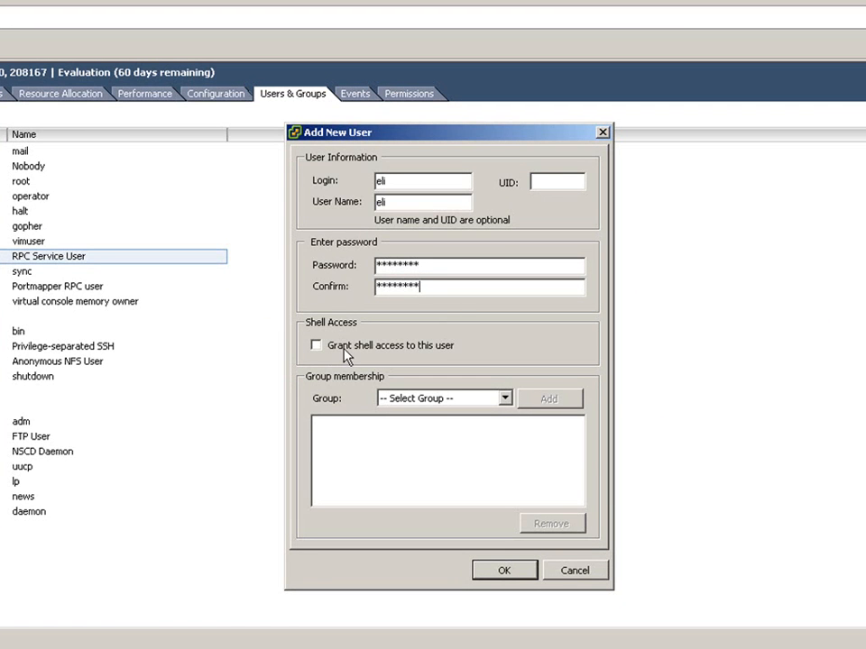
left_click(316, 345)
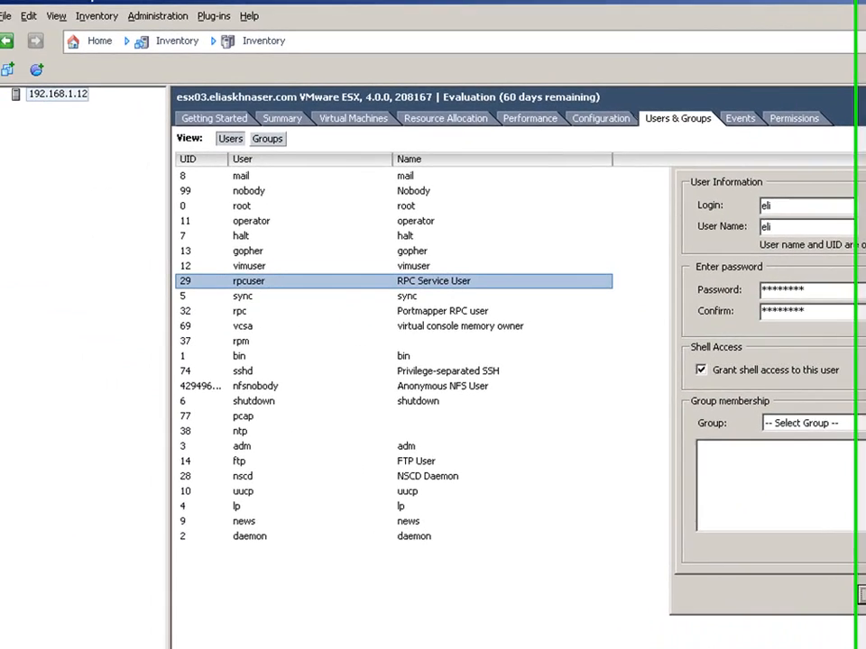
left_click(632, 580)
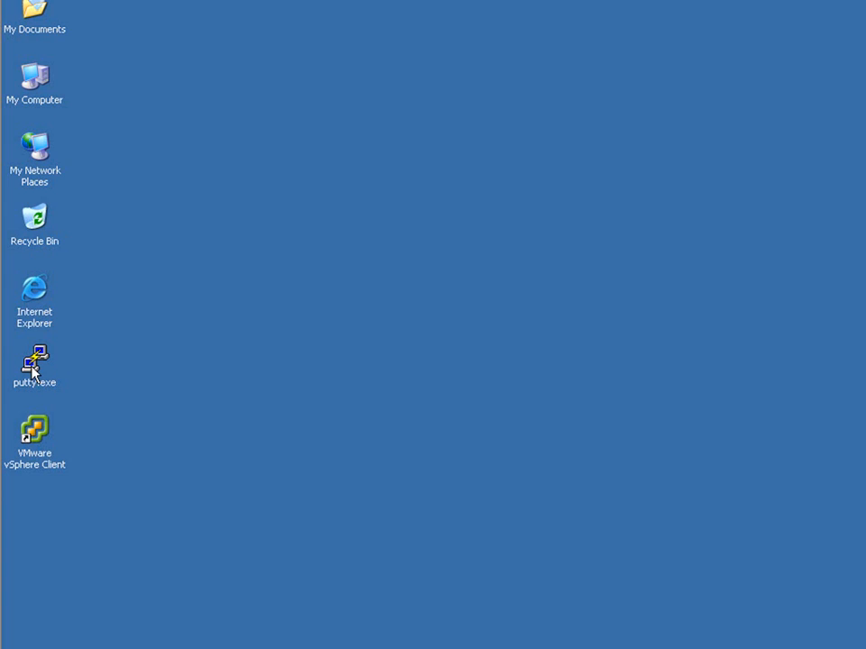
Launch PuTTY, connect to 192.168.1.12, and log in as the newly created user with the account password.
double_click(34, 363)
type("192.168.1.12")
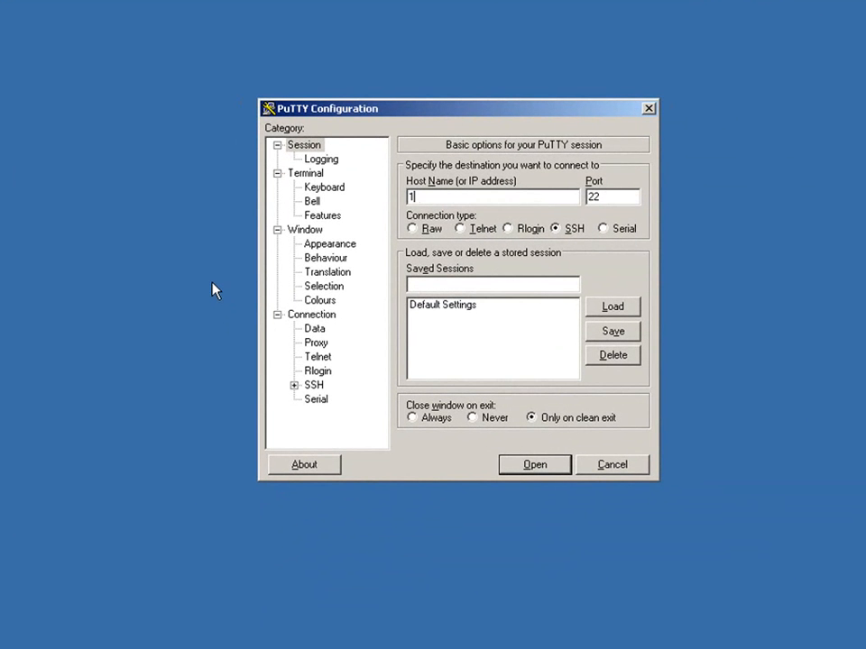
key("Return")
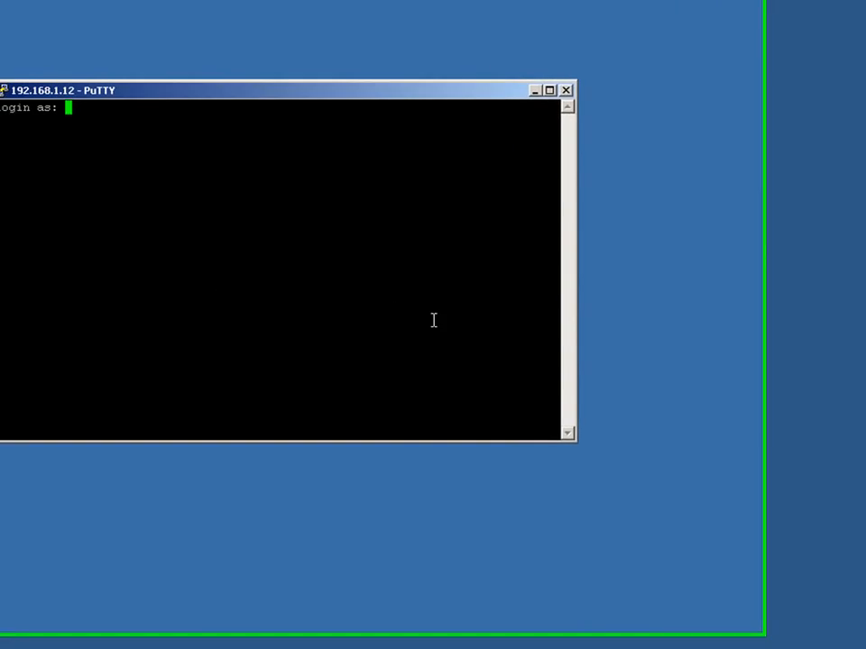
type("eli")
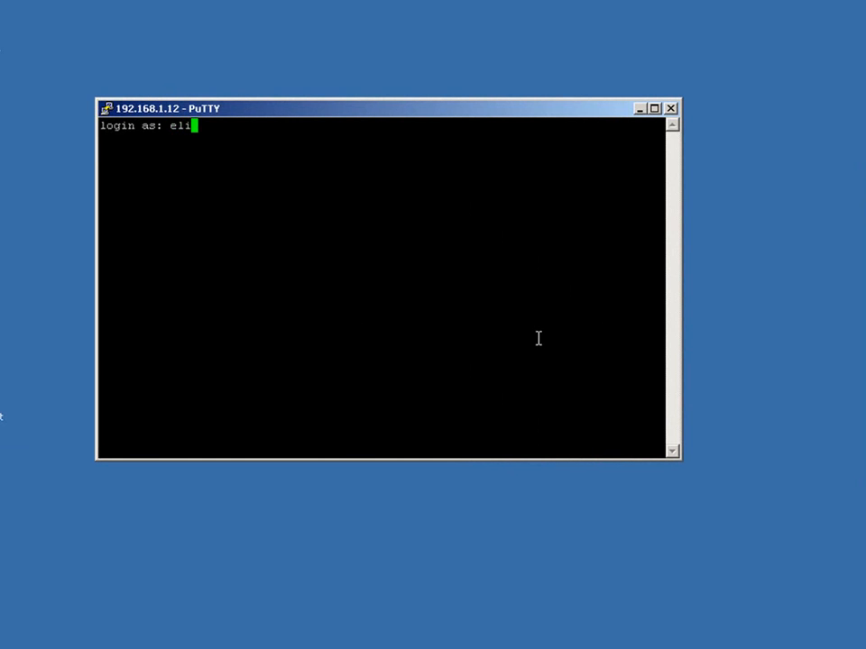
key("Return")
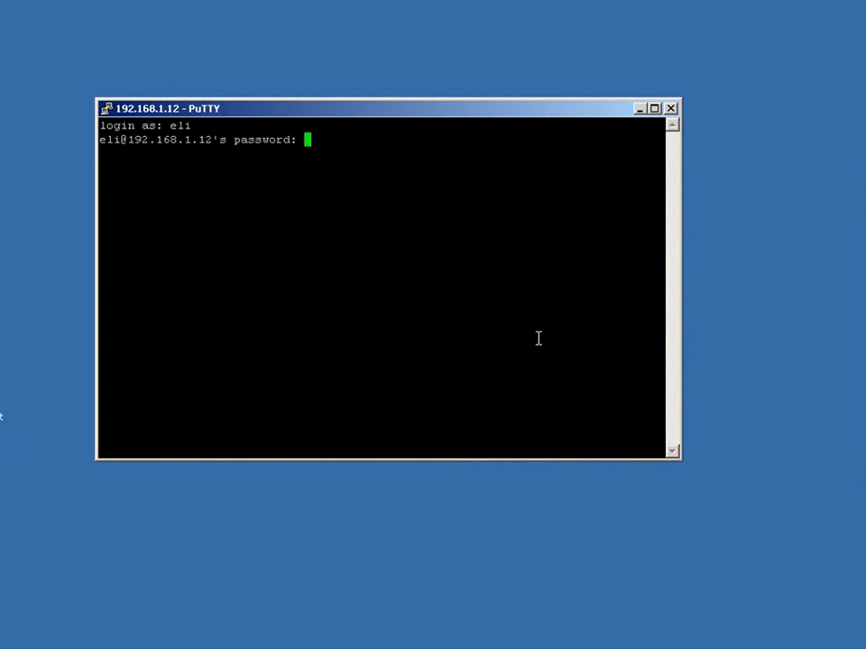
key("Return")
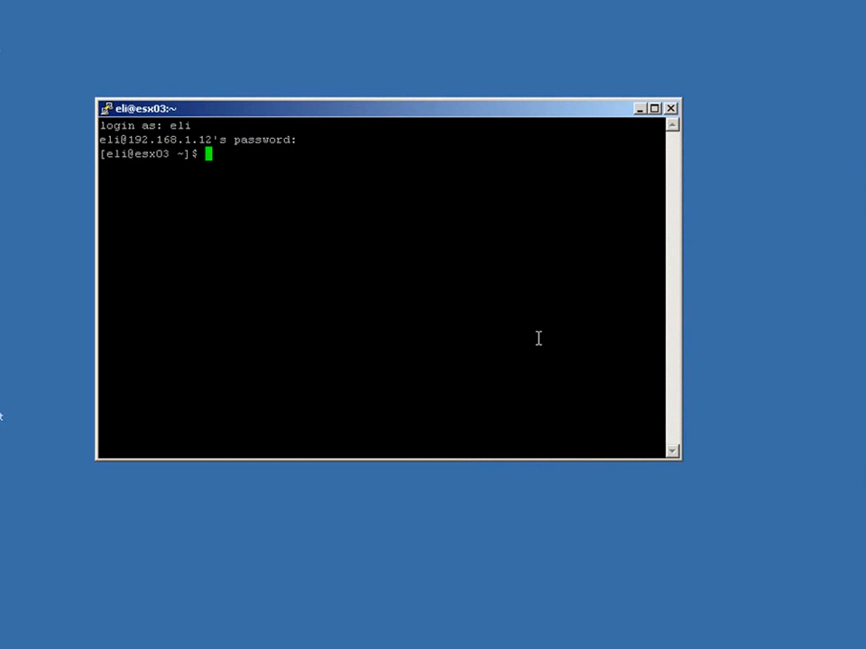
Switch to the root account with su -, entering the root password.
type("su -")
key("Return")
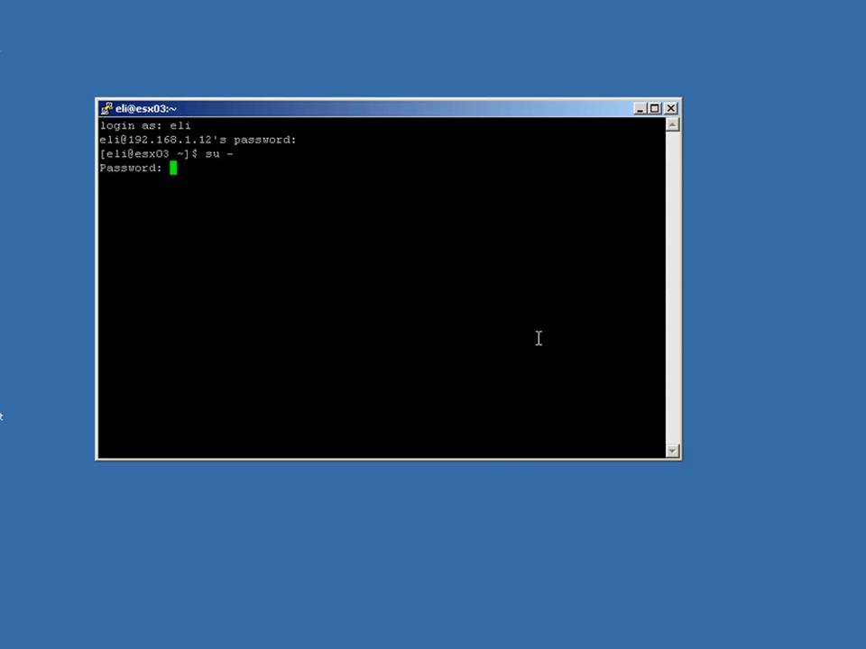
key("Return")
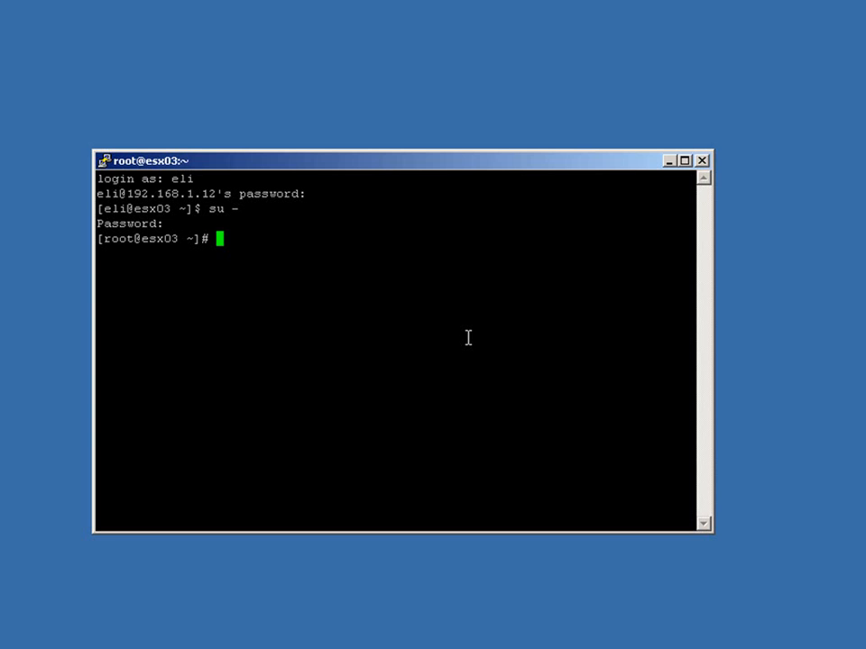
Open the SSH server configuration file /etc/ssh/sshd_config in vi as root.
type("vi /etc/ssh/ssh")
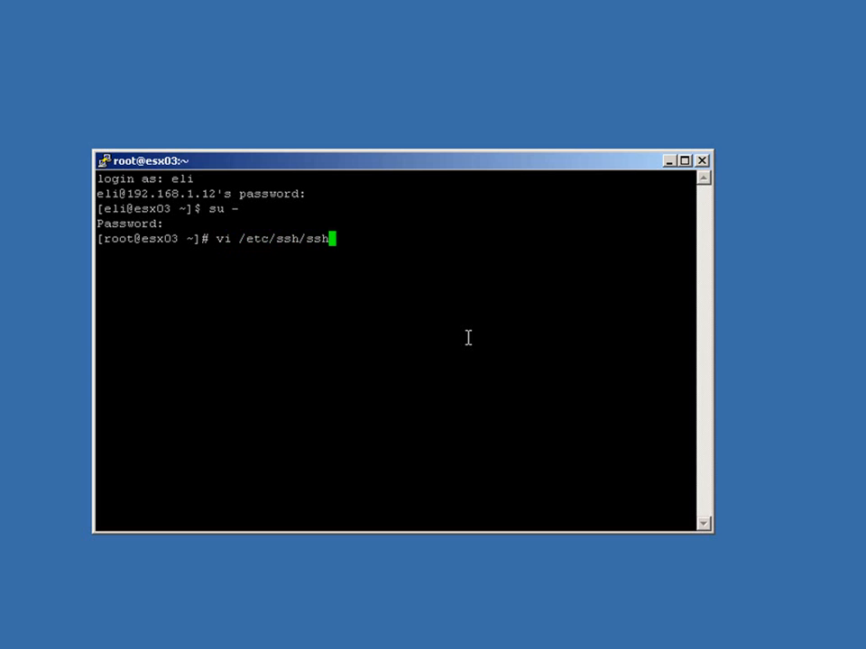
type("d_config")
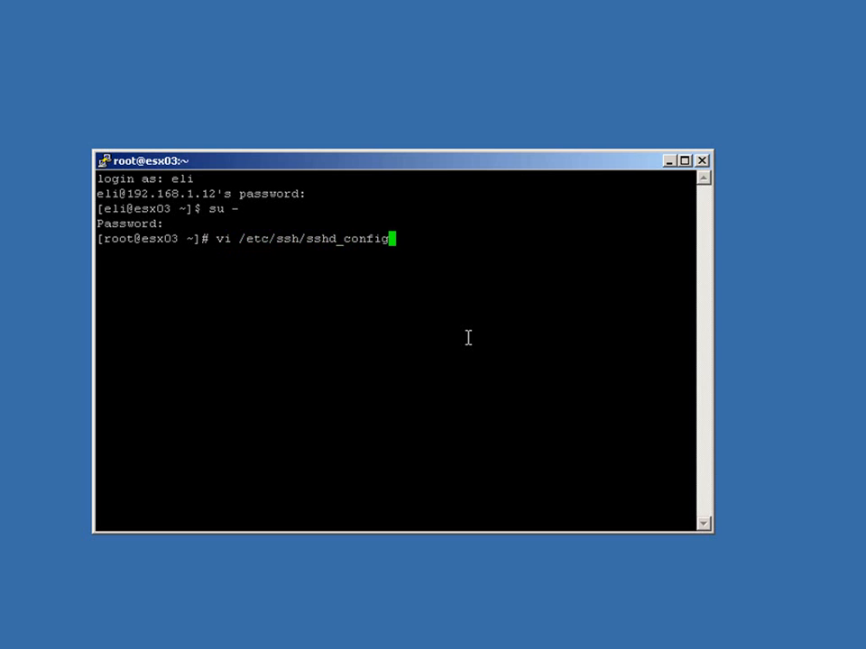
key("Return")
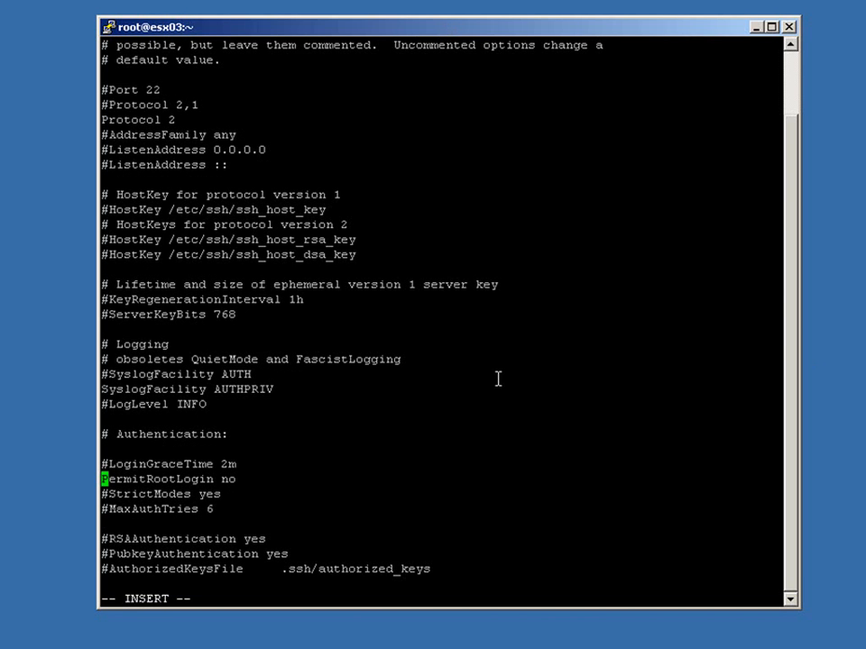
Set PermitRootLogin to yes in the Authentication section, and save the file and quit vi.
key("Right")
key("Right")
key("Right")
key("Right")
key("Right")
key("Right")
key("Right")
key("Right")
key("Right")
key("Right")
key("Right")
key("Right")
key("Right")
key("Right")
key("Right")
key("Right")
key("Right")
key("Right")
key("BackSpace")
key("BackSpace")
type("yes")
key("Escape")
key("shift+colon")
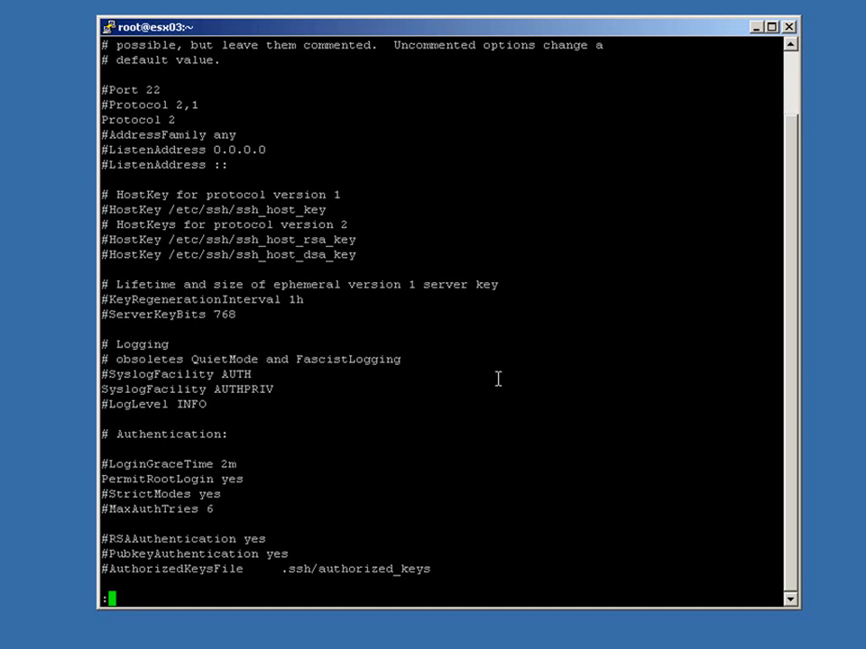
type("wq")
key("Return")
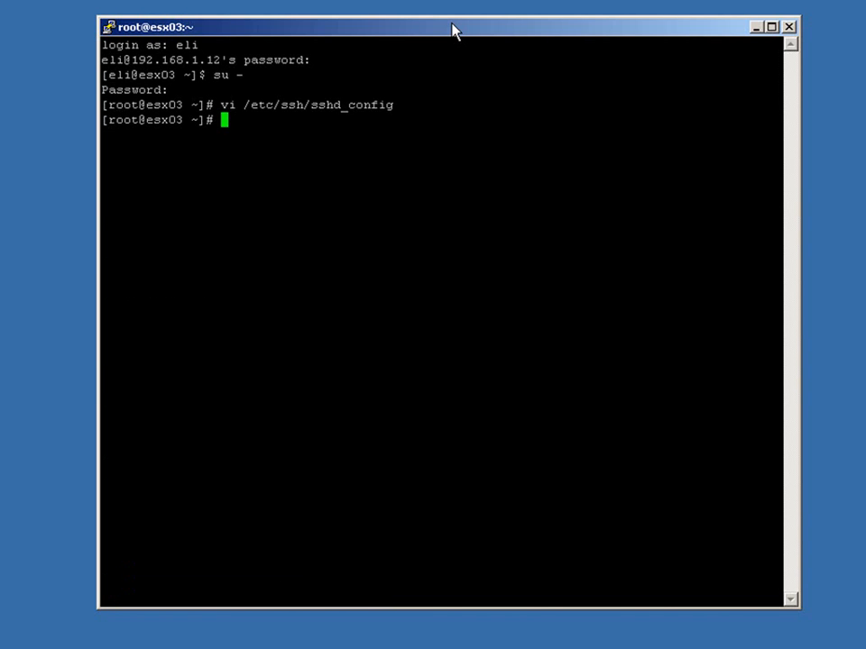
Restart the SSH daemon with service sshd restart.
type("servuc")
key("BackSpace")
key("BackSpace")
type("ice sshd ")
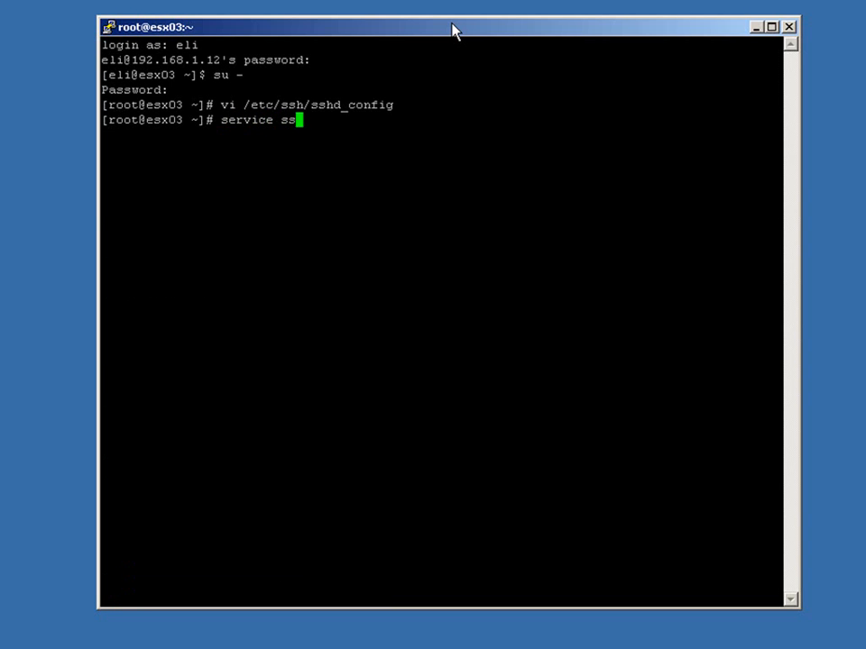
type("restart")
key("Return")
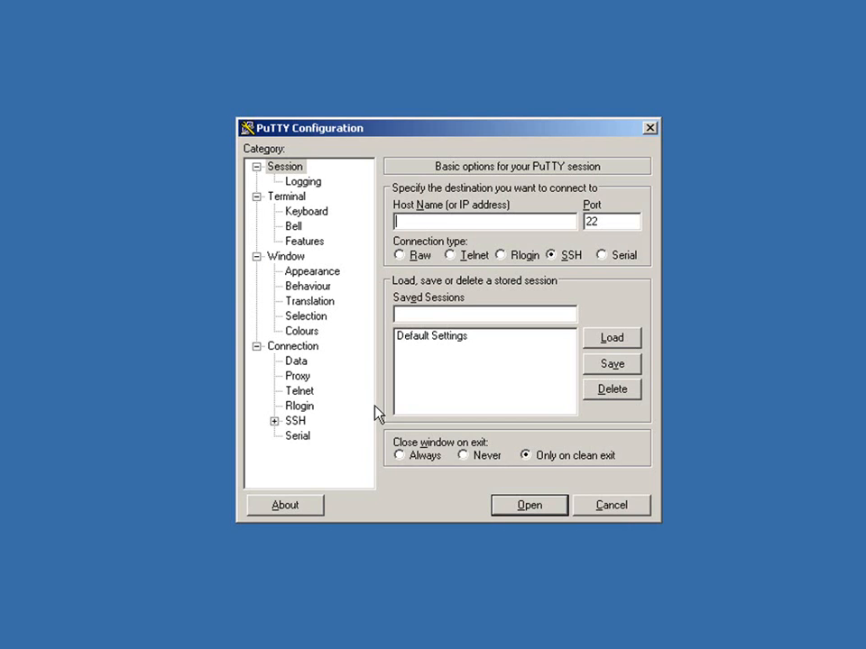
Open a new PuTTY session to 192.168.1.12 and log in directly as root with the account password.
type("192.168.1.")
type("1")
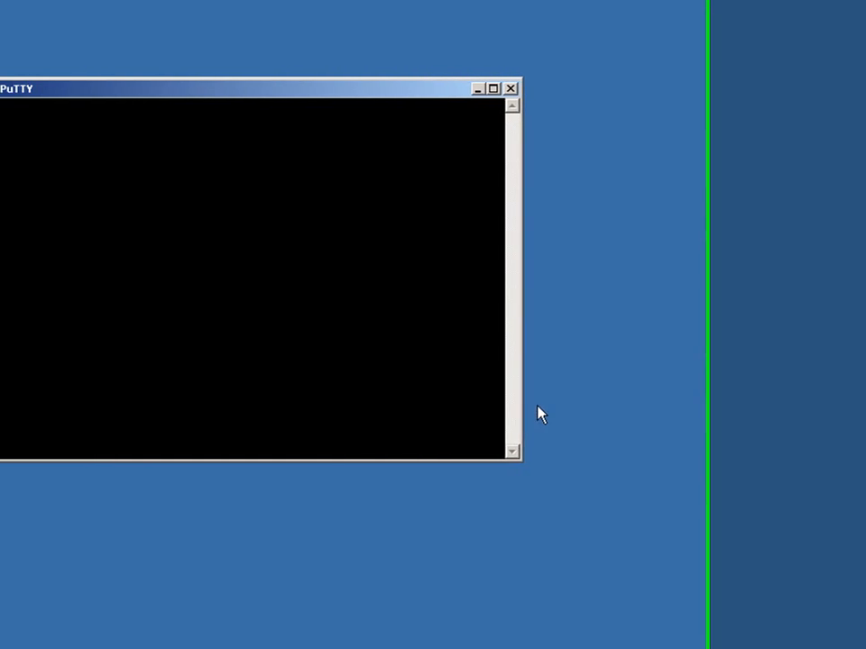
type("root")
key("Return")
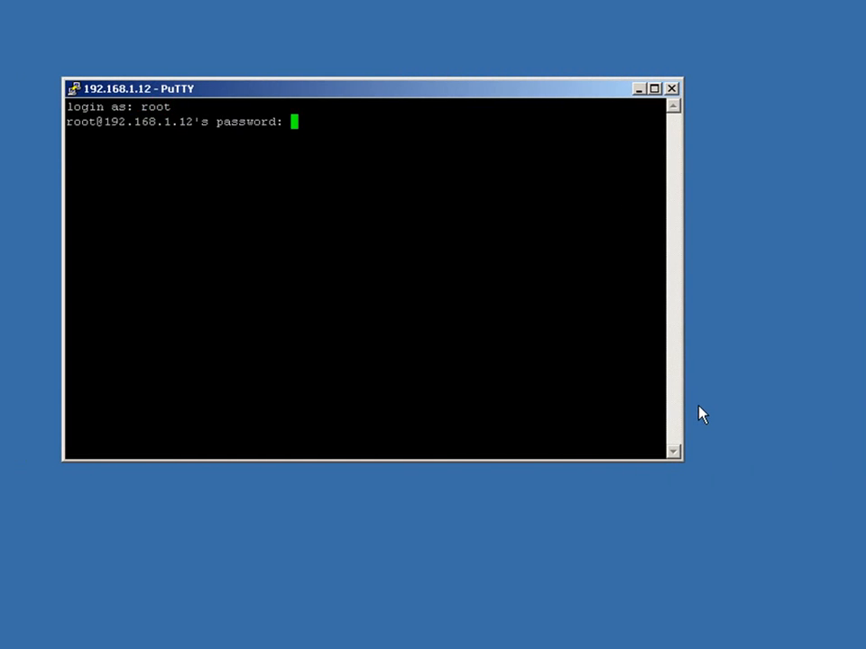
key("Return")
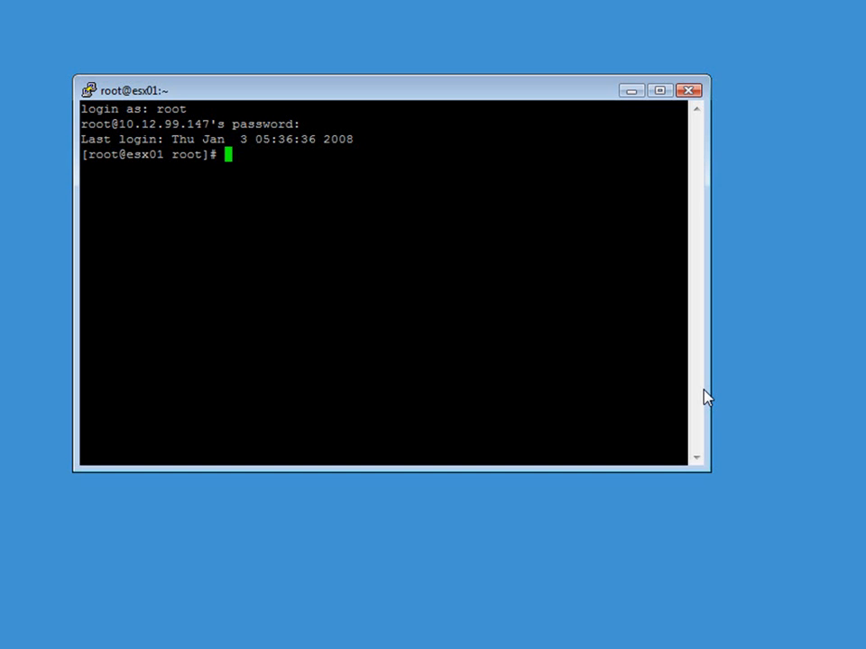
On esx01, list the virtual switches with esxcfg-vswitch -l and the physical network adapters with esxcfg-nics -l.
type("esxcfg-vswitch -l")
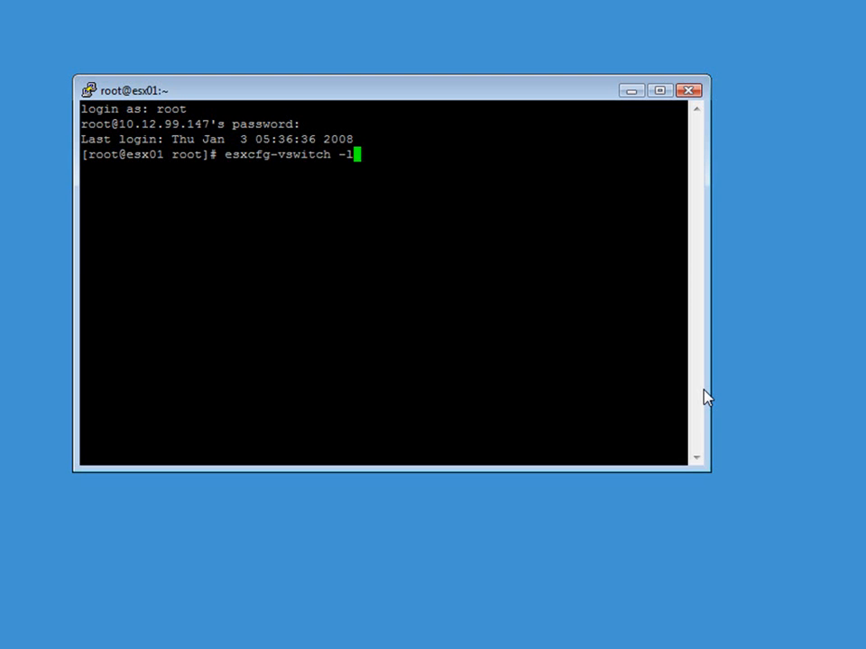
key("Return")
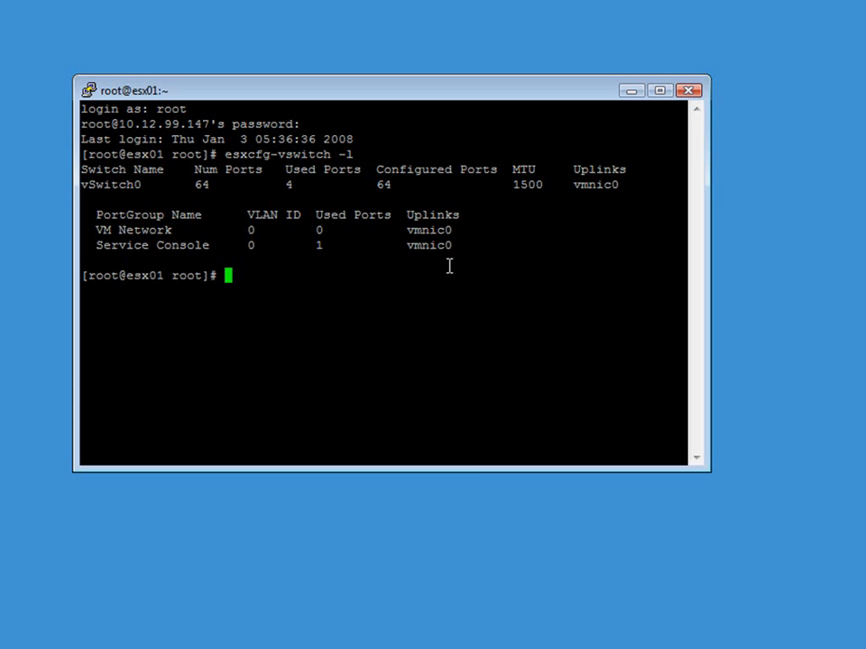
type("esxcfg-nics")
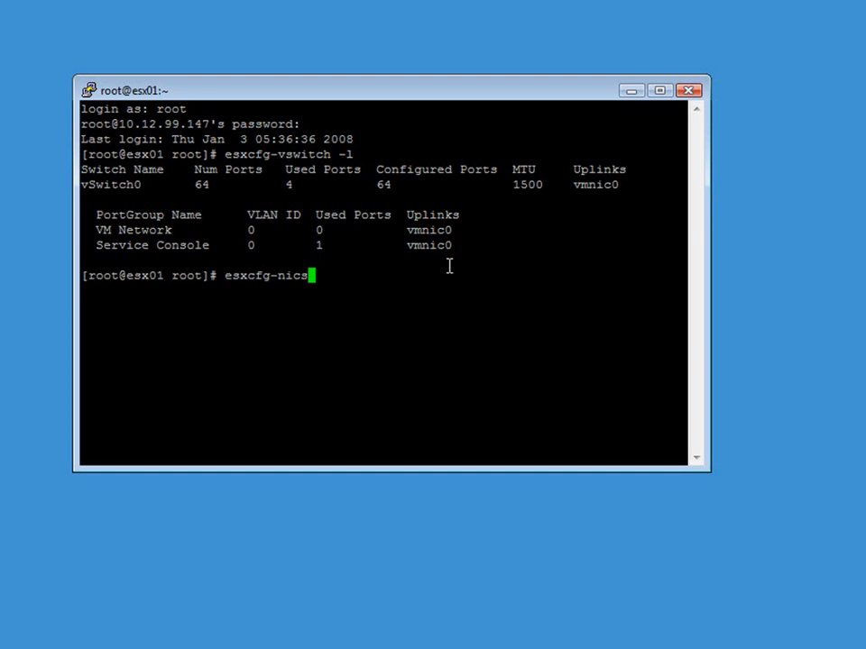
type(" -l")
key("Return")
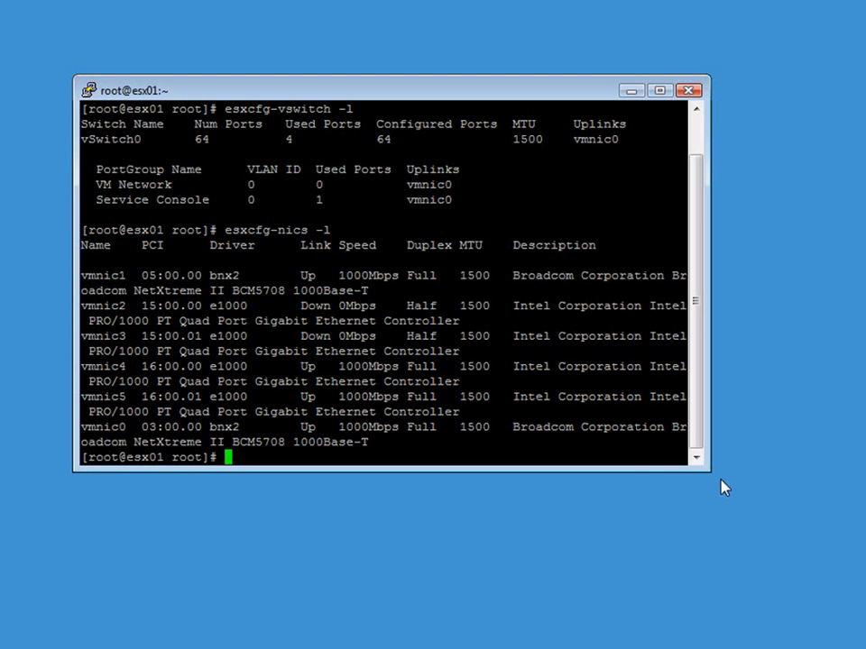
Enlarge the terminal window and examine the PCI address and name of the adapter linked to vSwitch0.
left_click_drag(709, 469, 865, 648)
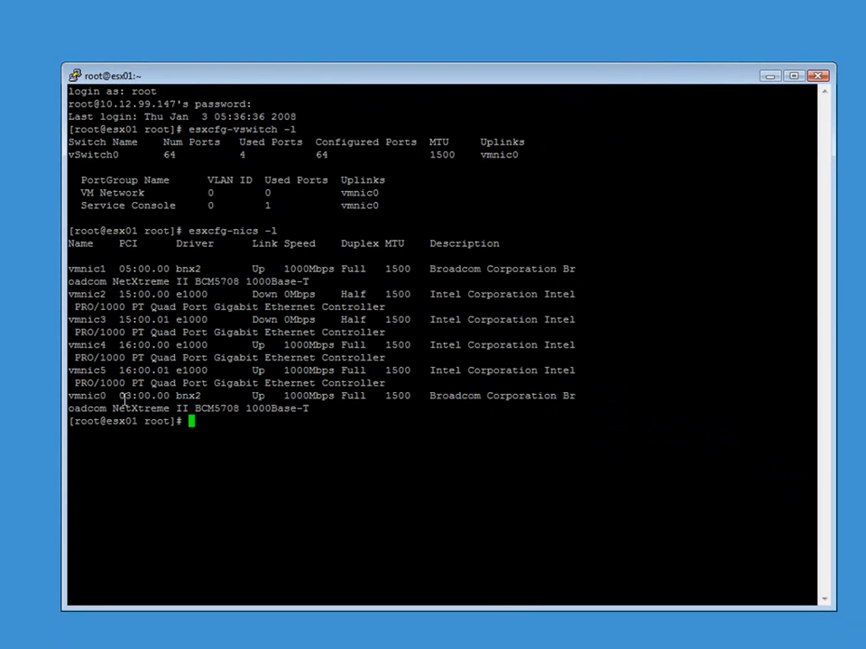
left_click_drag(119, 396, 166, 393)
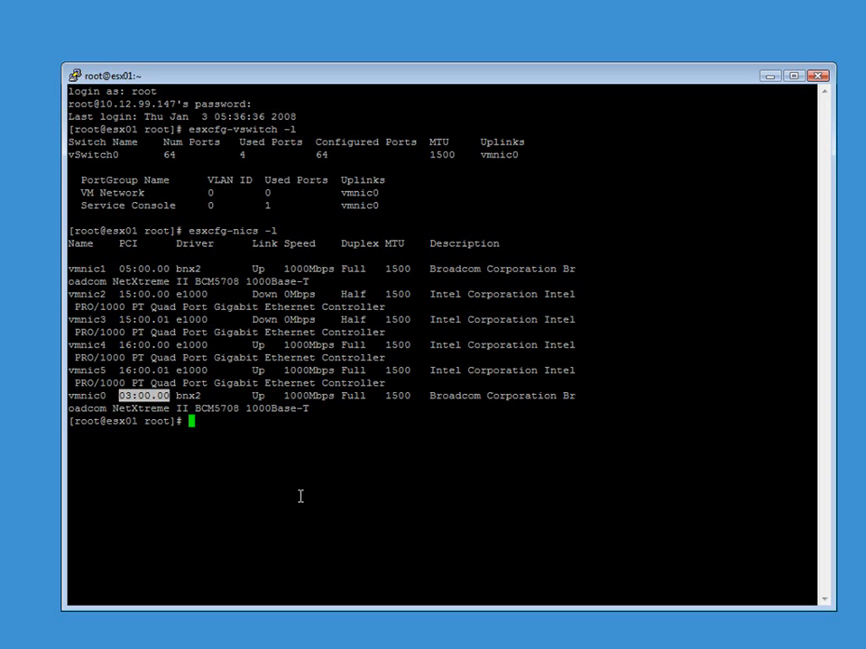
left_click(71, 397)
double_click(71, 397)
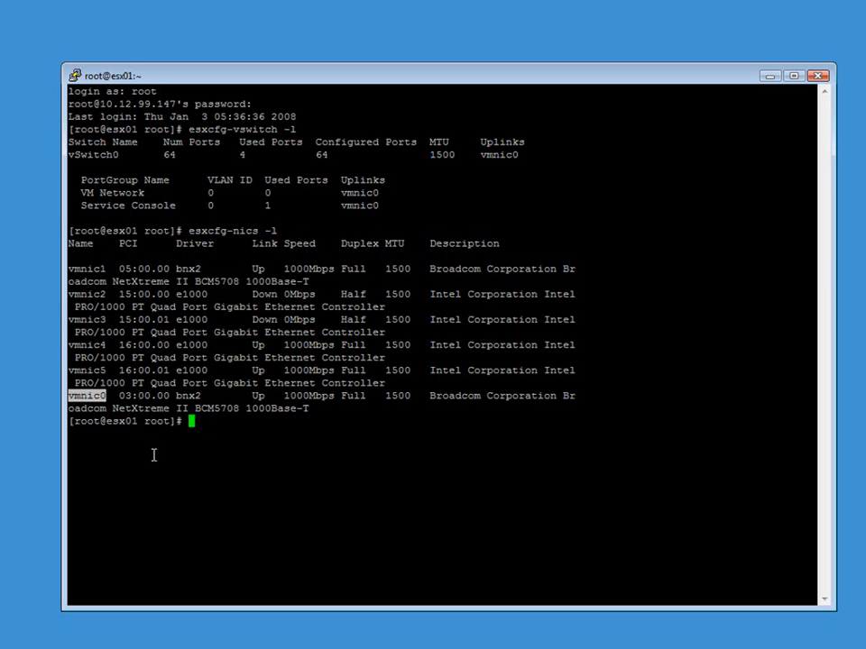
left_click(205, 423)
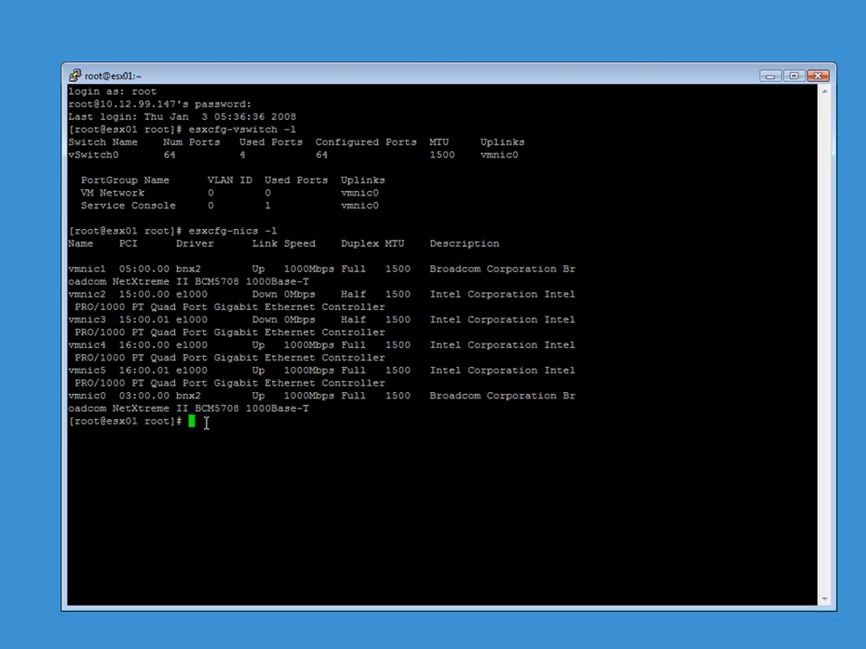
Write the command esxcfg-vswitch -U vmnic0 vswitch0 for unlinking the uplink, and change its option to -L.
type("esxcfg-vswitch -U vmnic0 vswitch0")
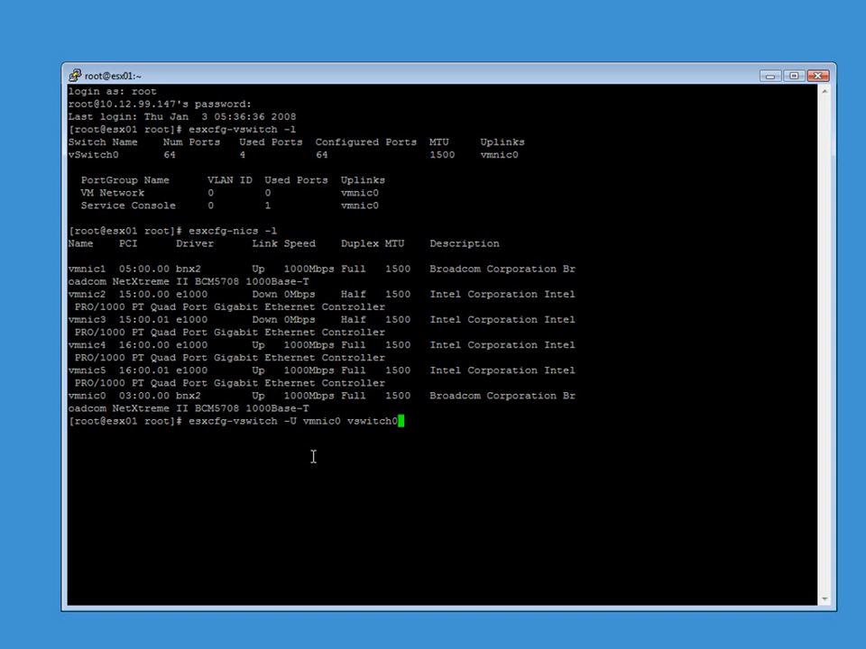
key("Left")
key("Left")
key("Left")
key("Left")
key("Left")
key("Left")
key("Left")
key("Left")
key("Left")
key("Left")
key("Left")
key("Left")
key("Left")
key("Left")
key("Left")
key("Left")
key("BackSpace")
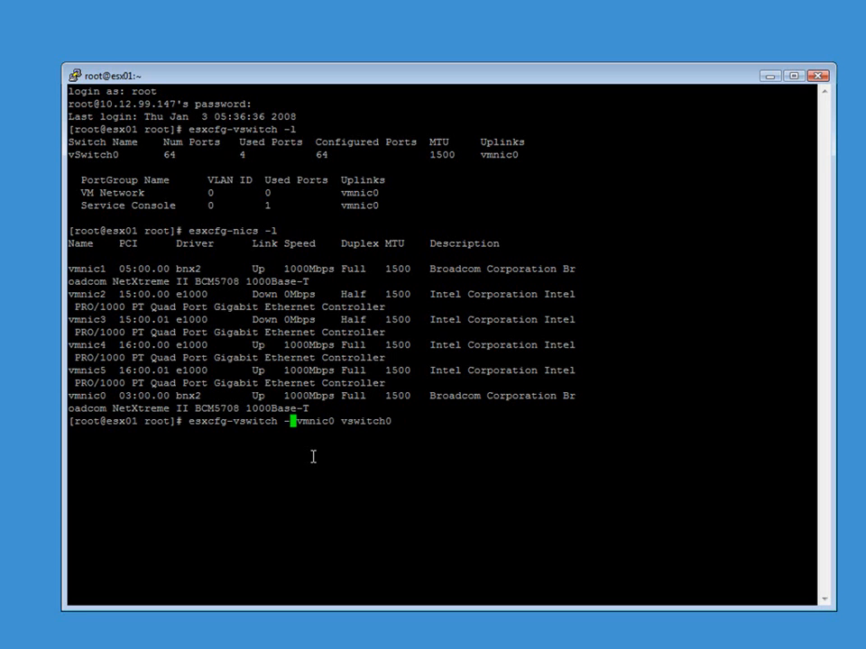
type("L")
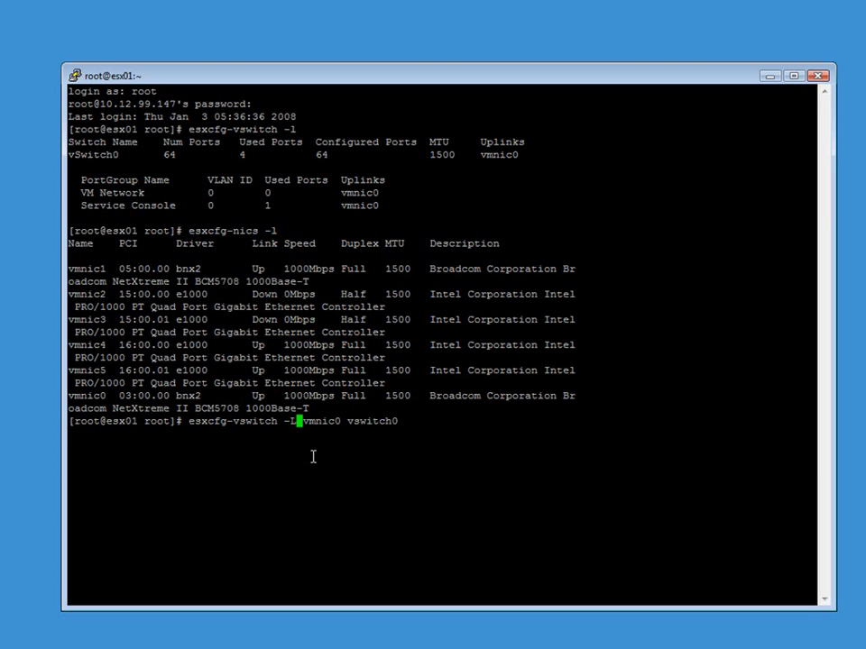
key("Right")
key("Right")
key("Right")
key("Right")
key("Right")
key("Right")
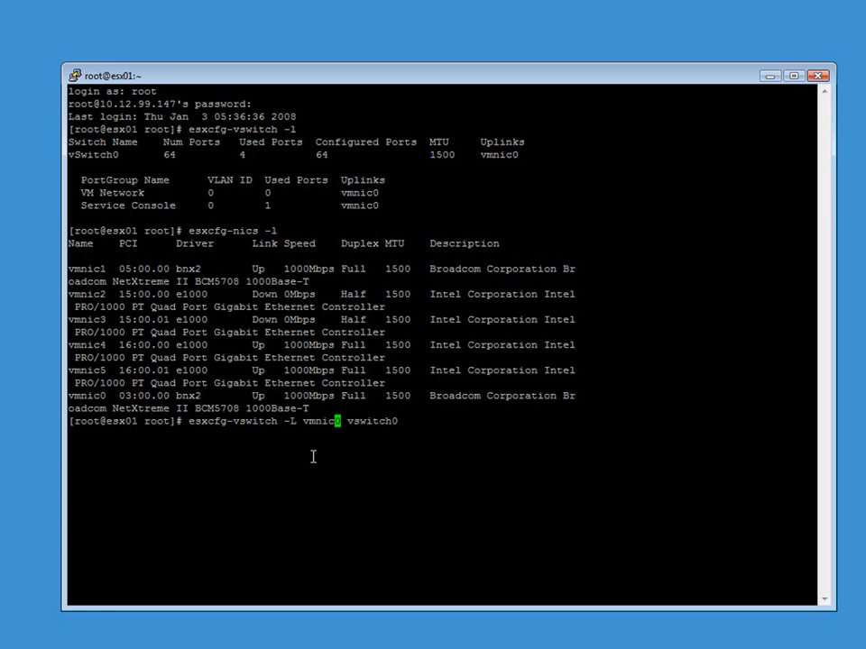
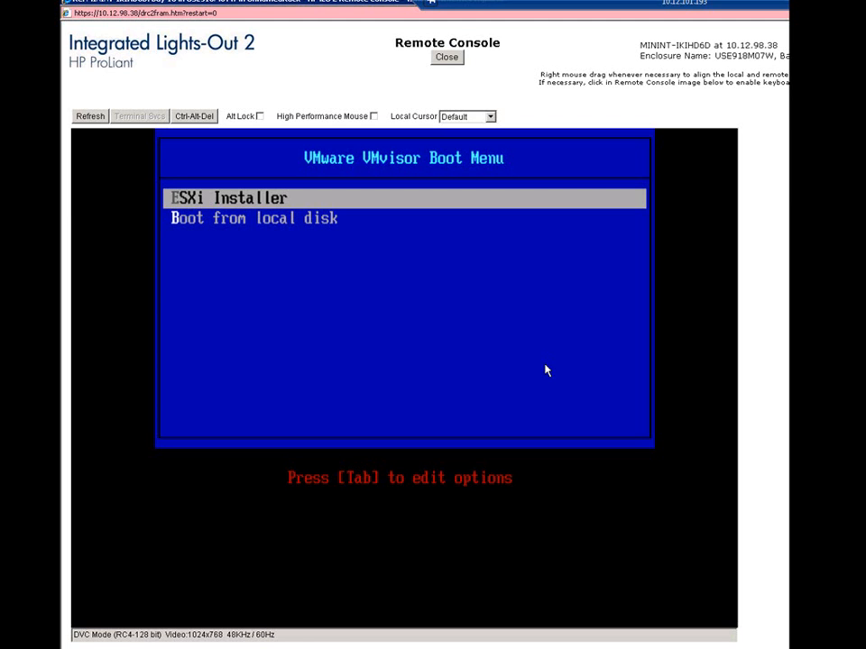
Install ESXi 4.0.0 from the boot menu, accepting the license agreement and overwriting the existing data on Disk0.
key("Return")
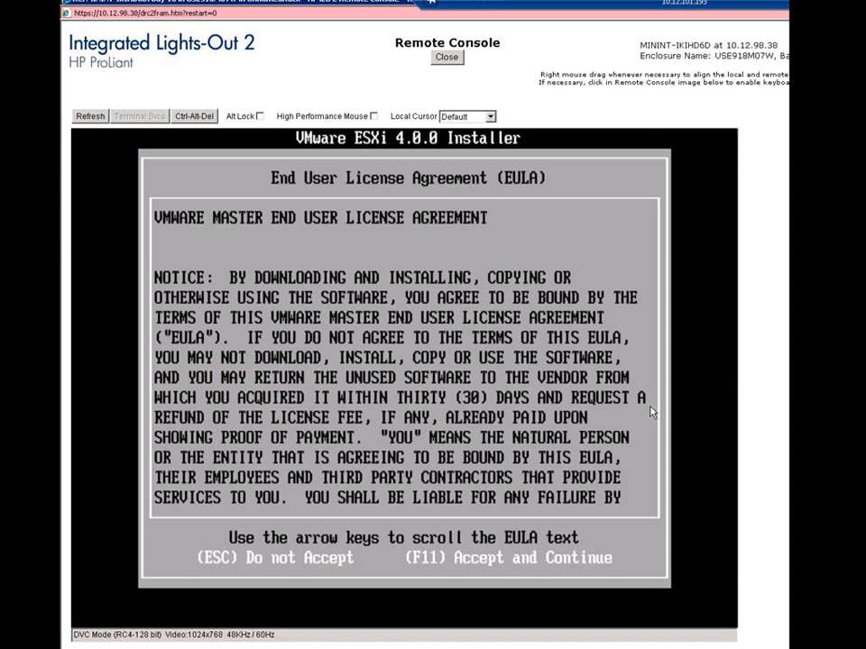
key("F11")
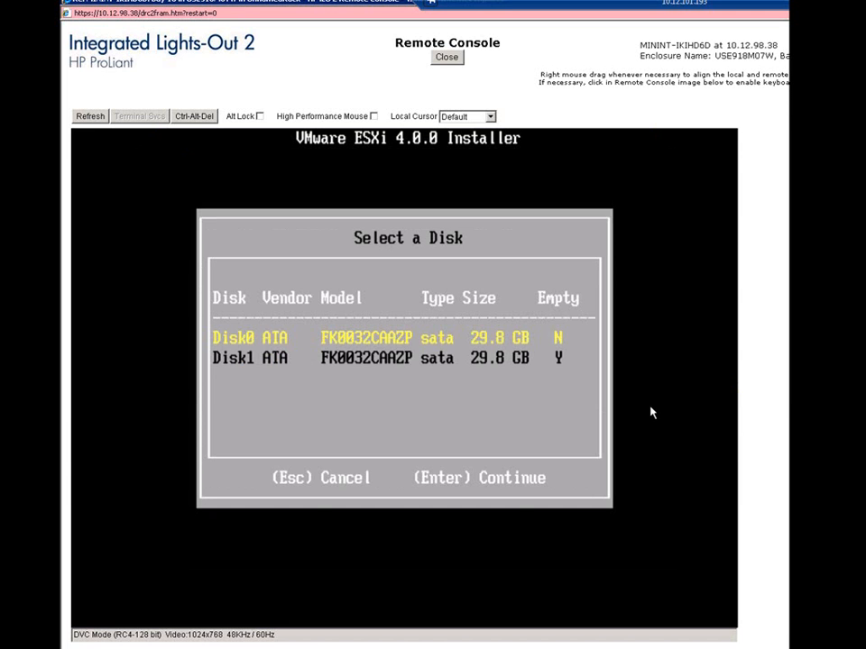
key("Return")
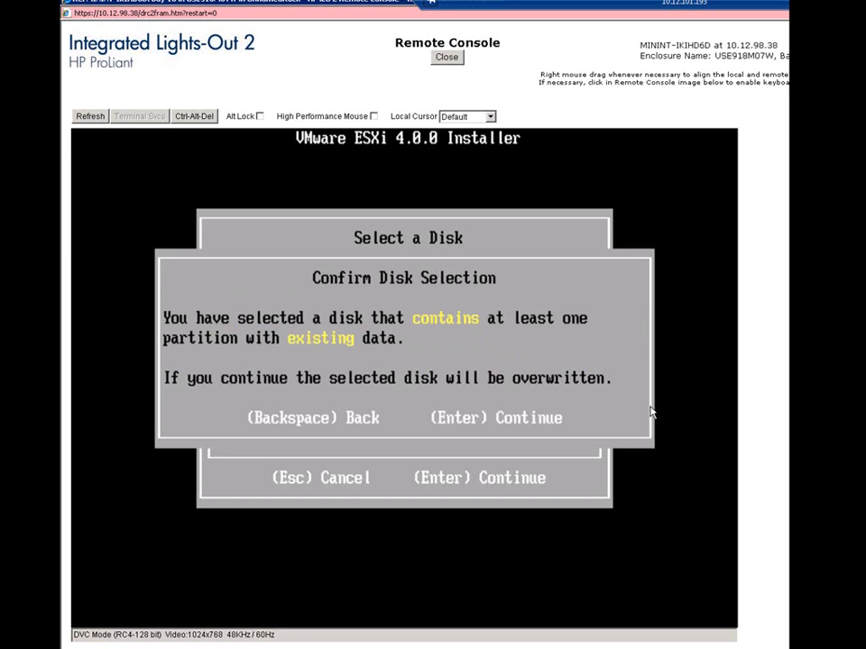
key("Return")
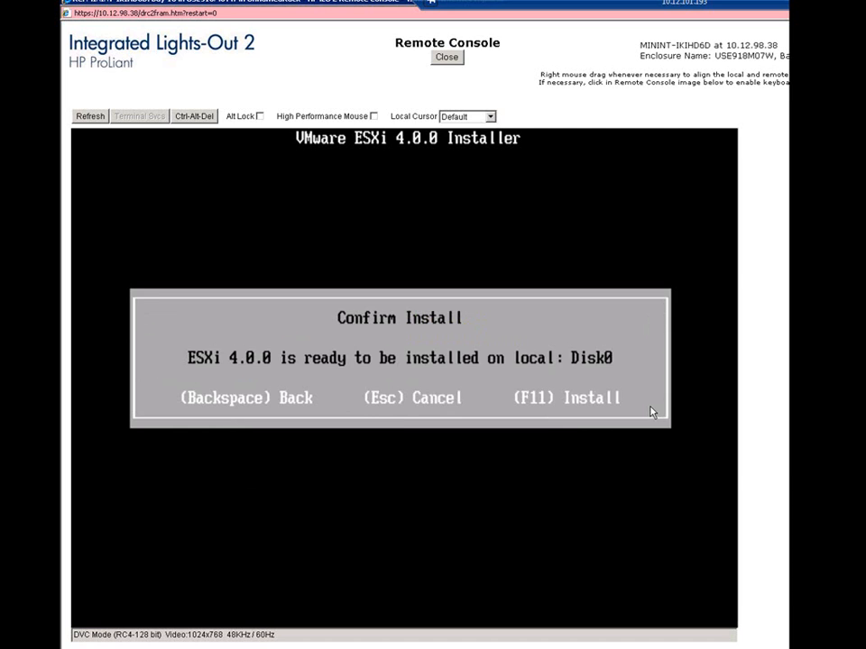
key("F11")
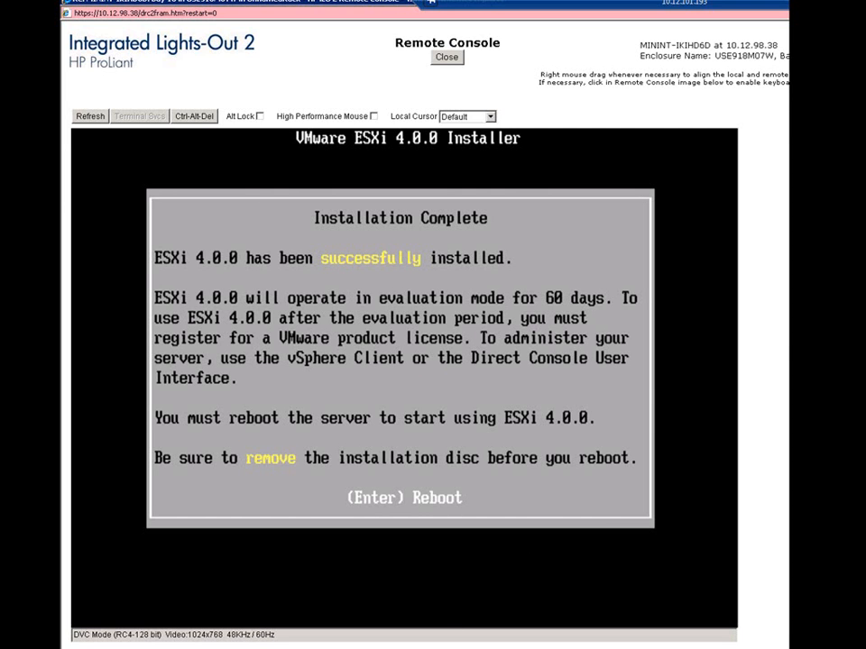
Disconnect the image file from the virtual CD/DVD-ROM in the Virtual Media window, and reboot the server from the installer.
key("alt+Tab")
key("alt+Tab")
key("alt+Tab")
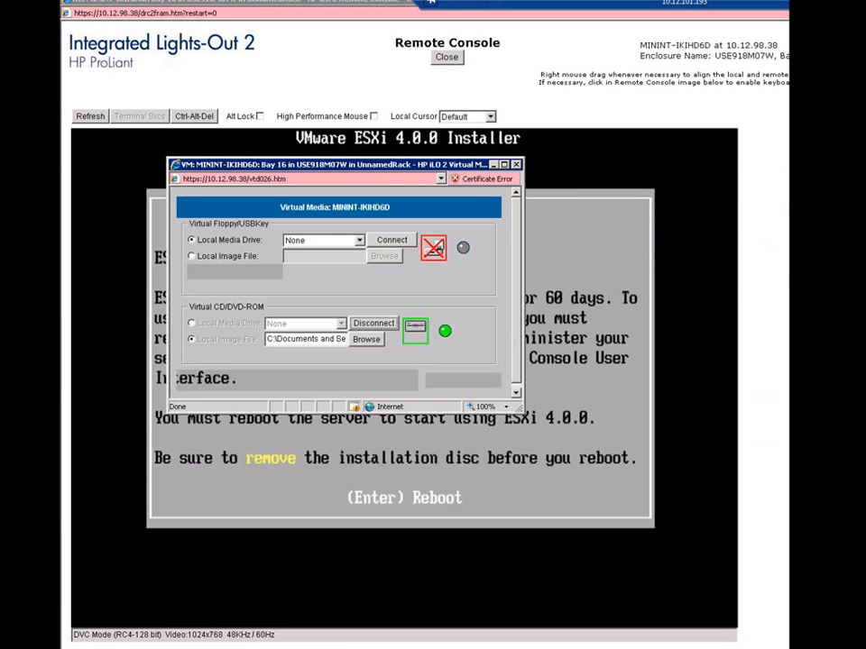
left_click(379, 325)
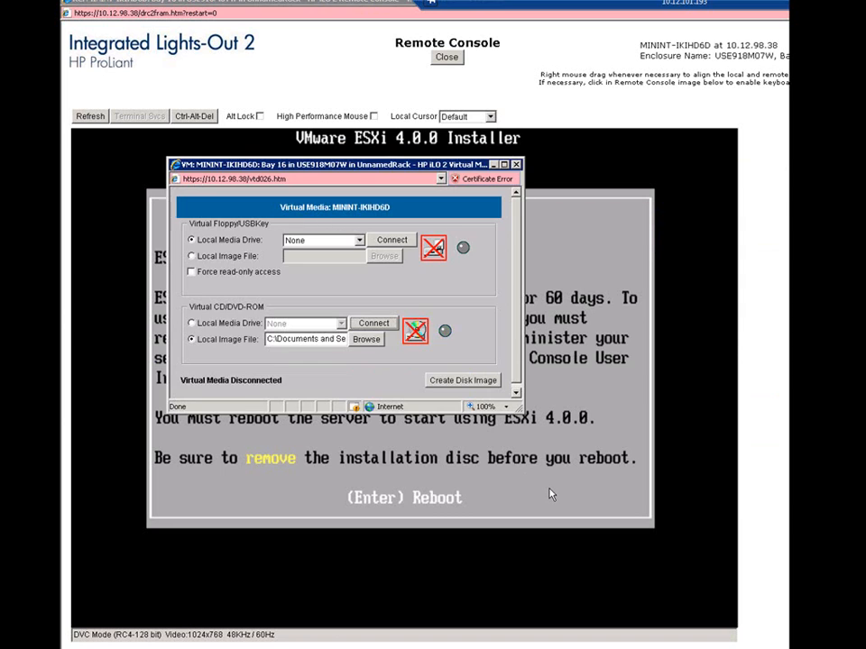
left_click(551, 494)
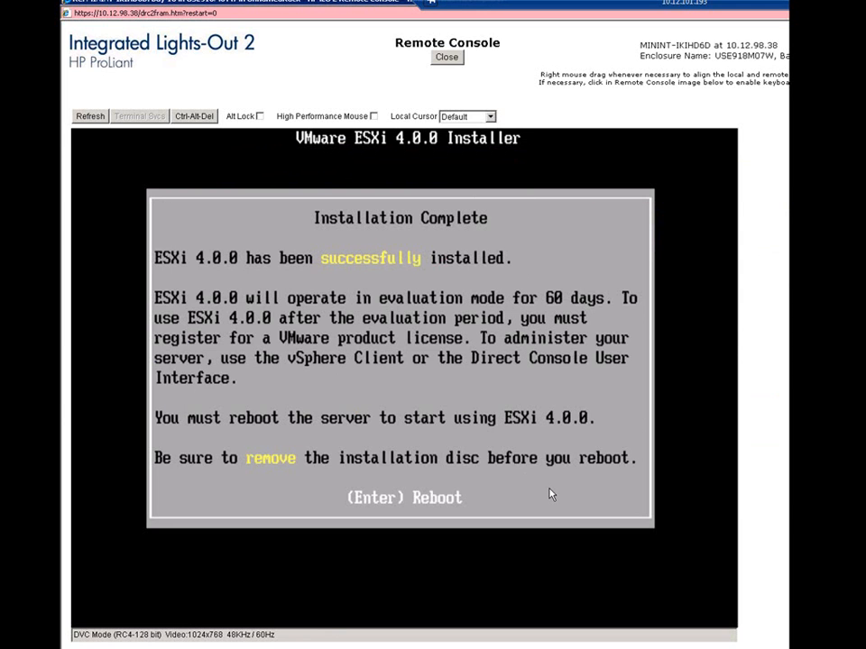
key("Return")
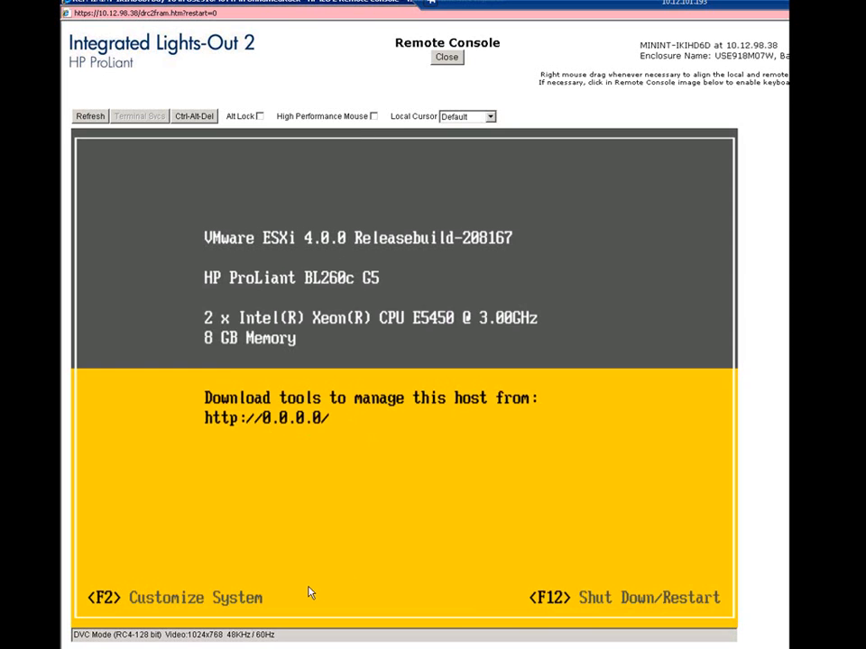
Open the ESXi host's System Customization and review the password and lockdown mode options.
key("F2")
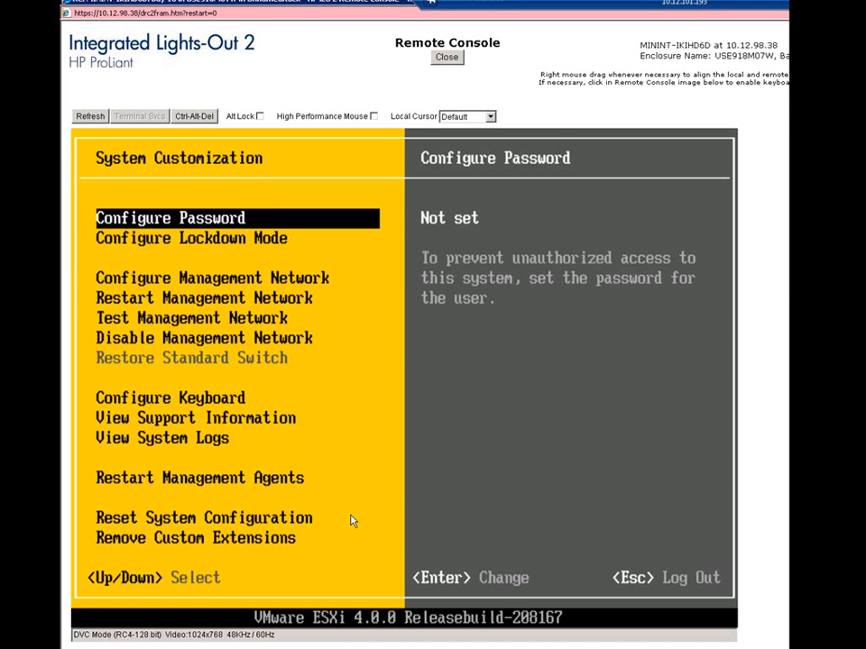
key("Down")
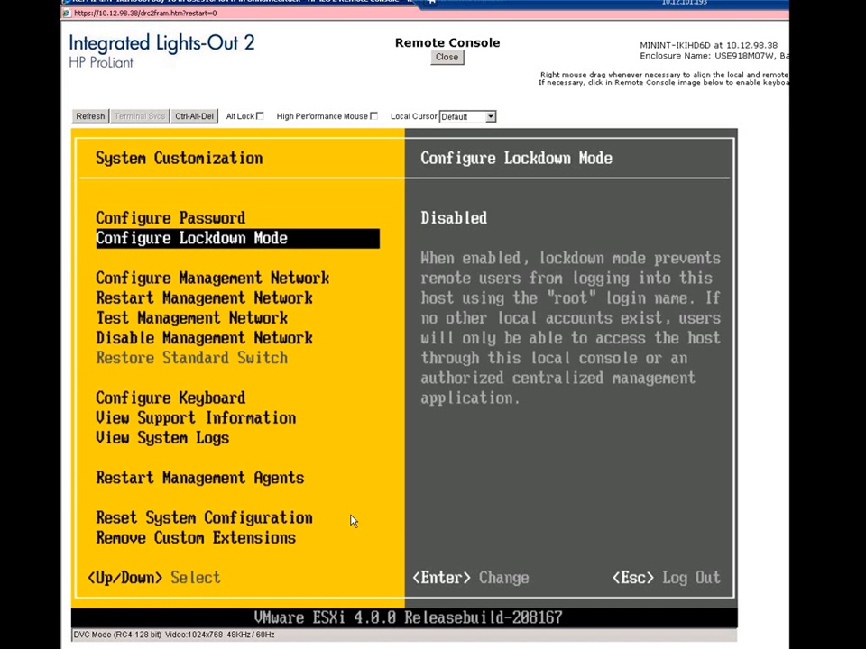
key("Down")
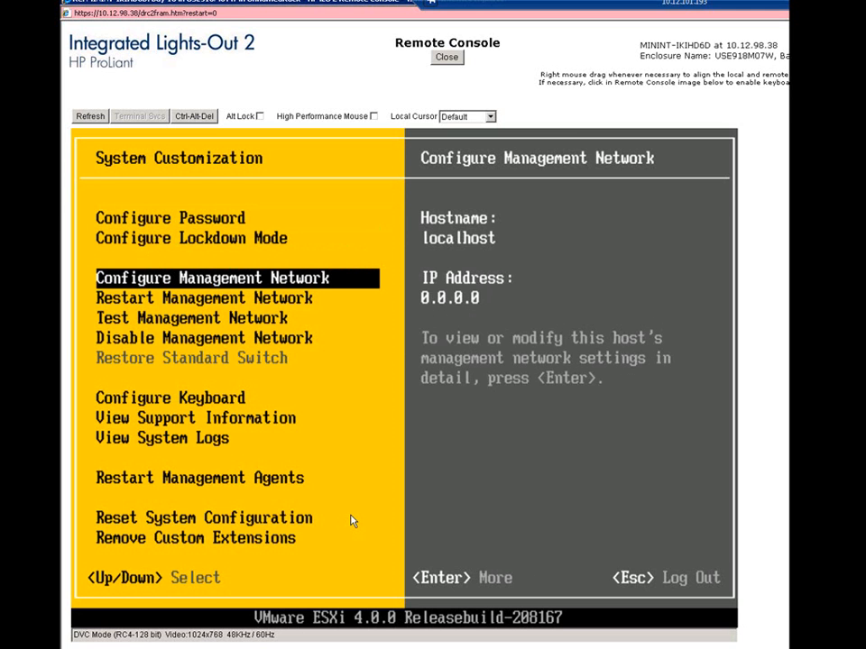
Examine the management network's adapter, VLAN, IP, IPv6, DNS and custom DNS suffix settings, and leave them without making changes.
key("Return")
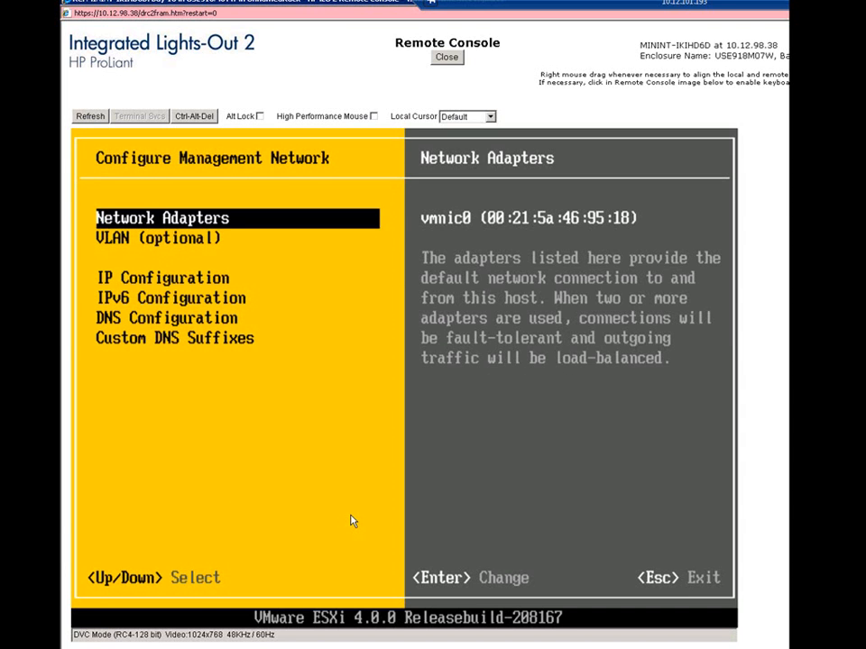
key("Return")
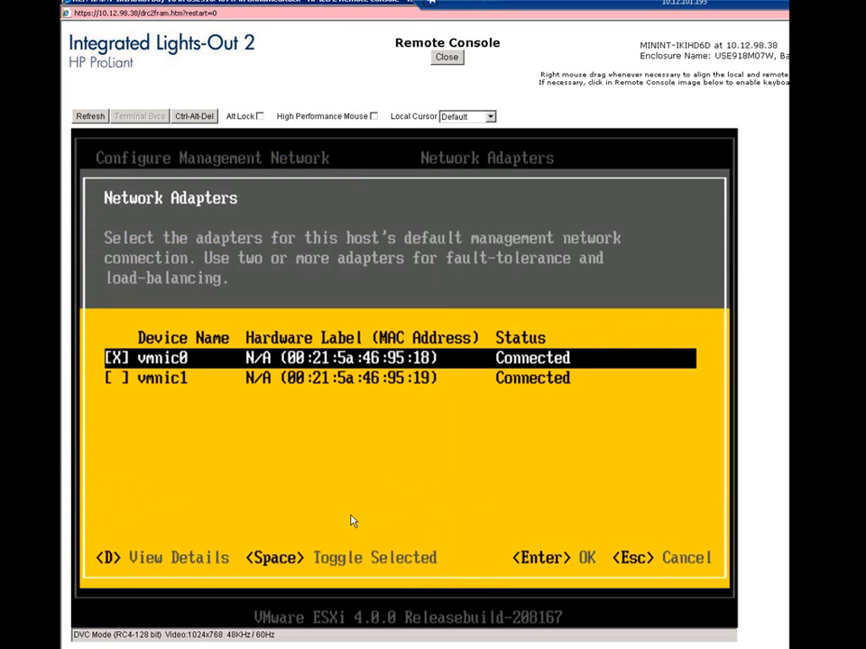
key("Escape")
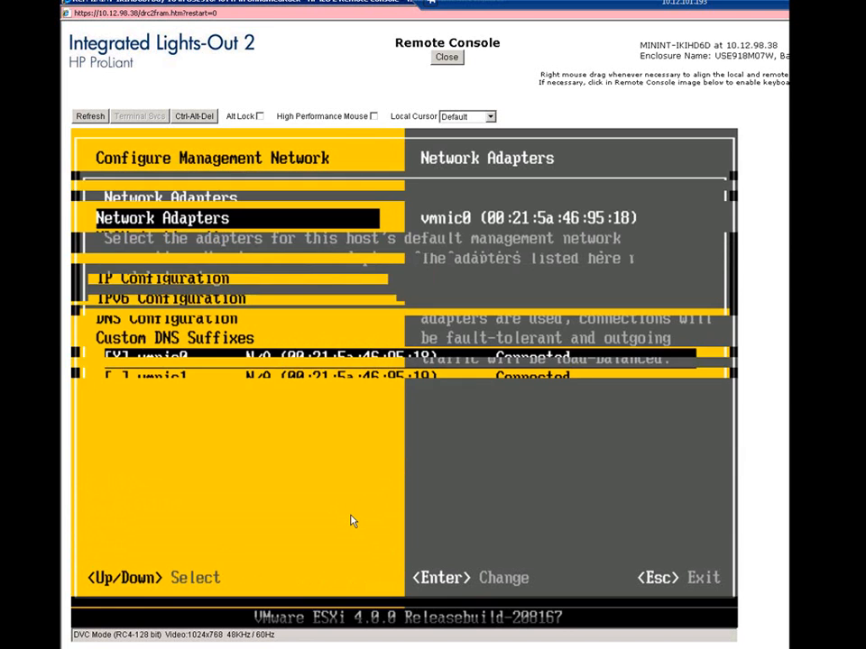
key("Down")
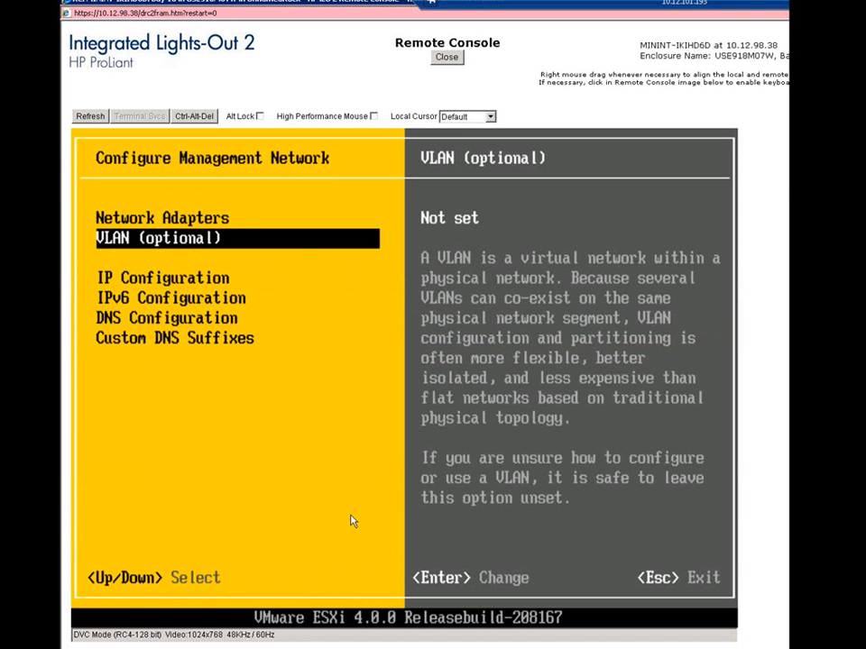
key("Down")
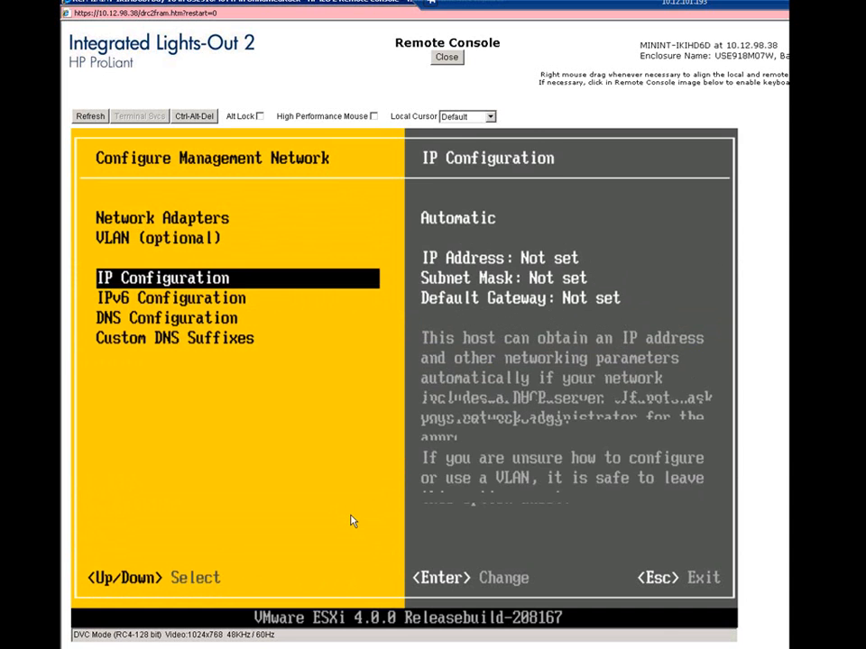
key("Return")
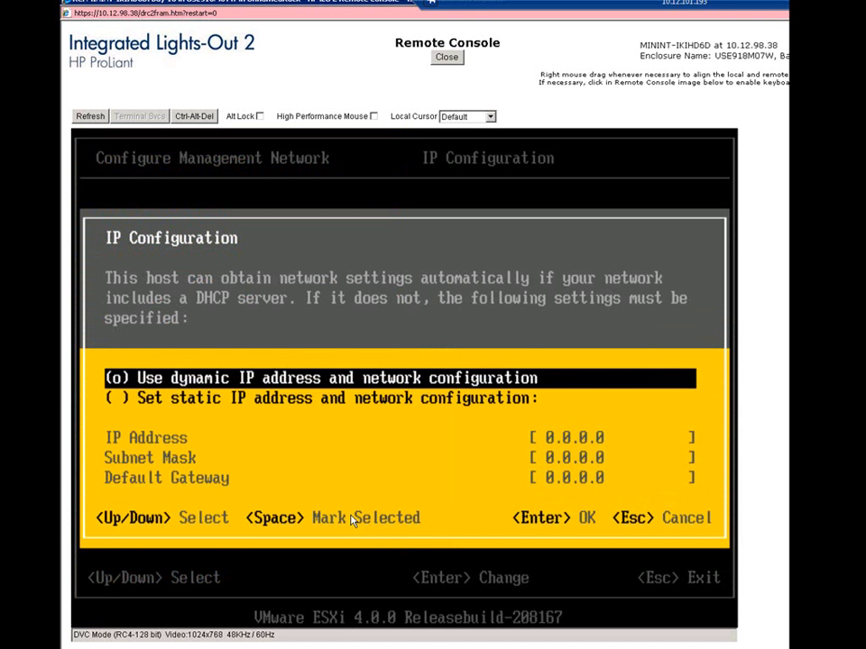
key("Escape")
key("Down")
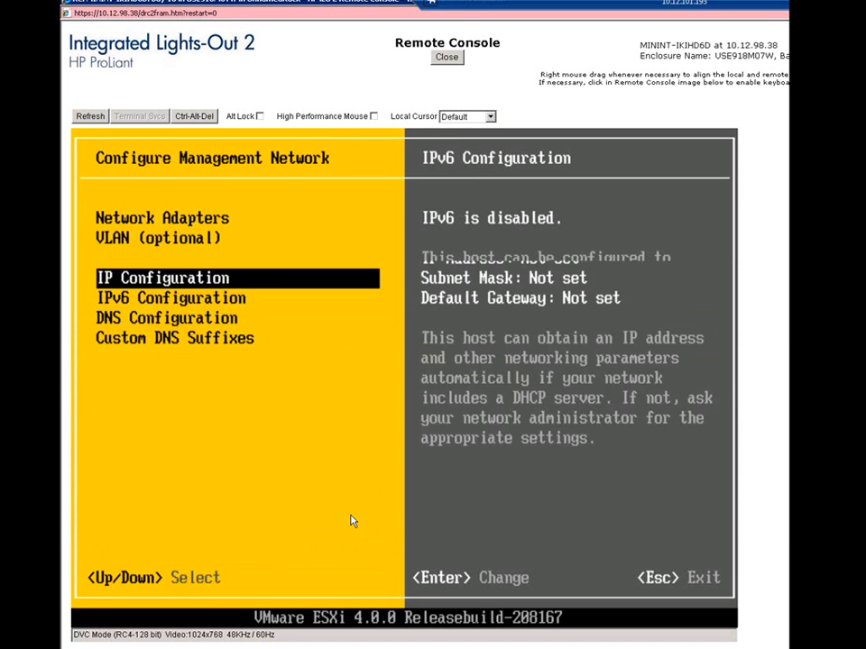
key("Down")
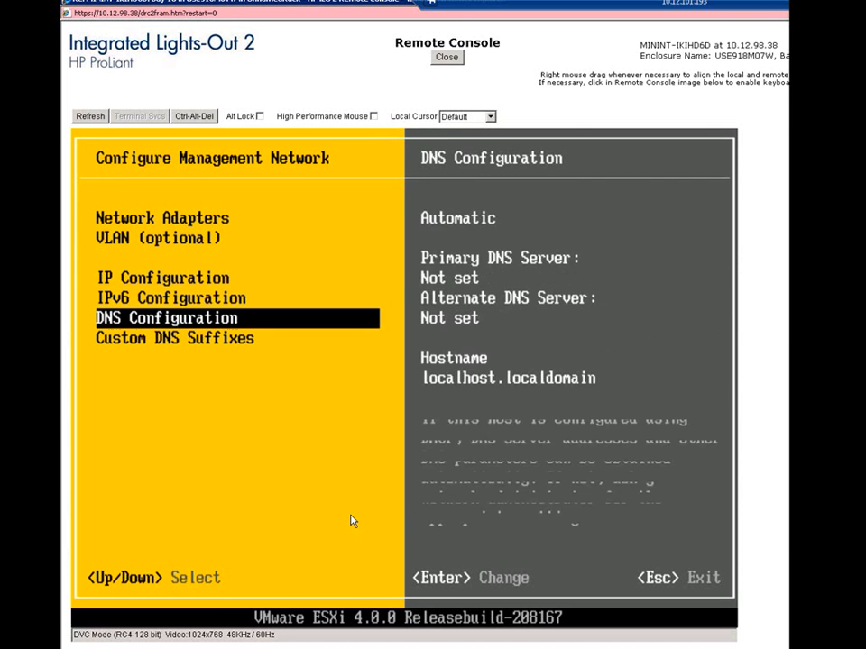
key("Down")
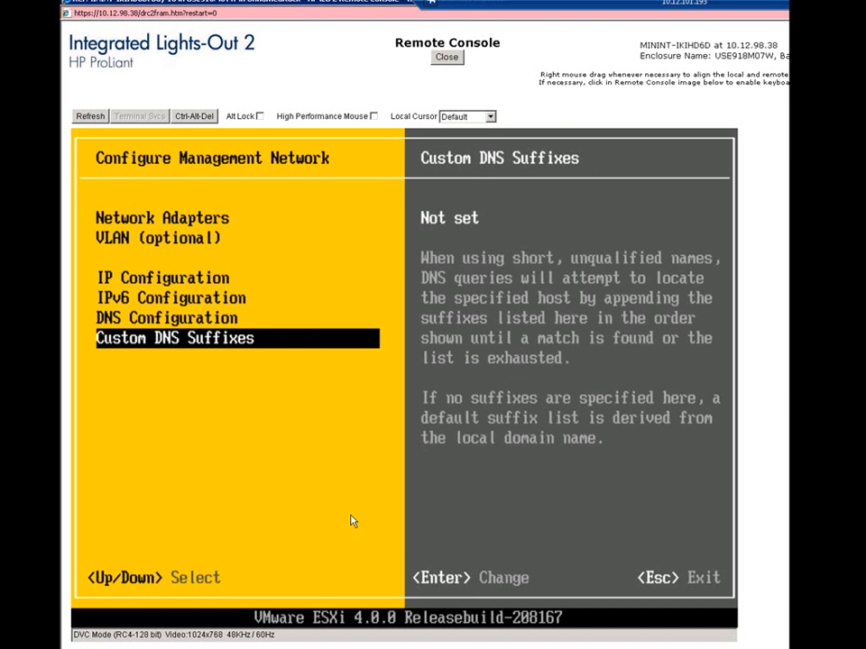
key("Escape")
Review the options for restarting, testing and disabling the management network, and view the available keyboard layouts.
key("Down")
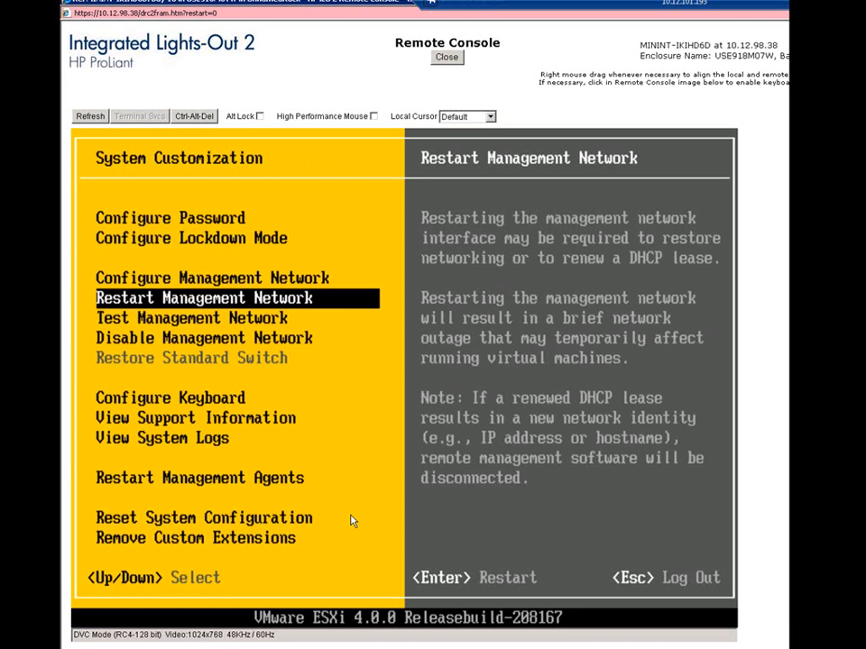
key("Down")
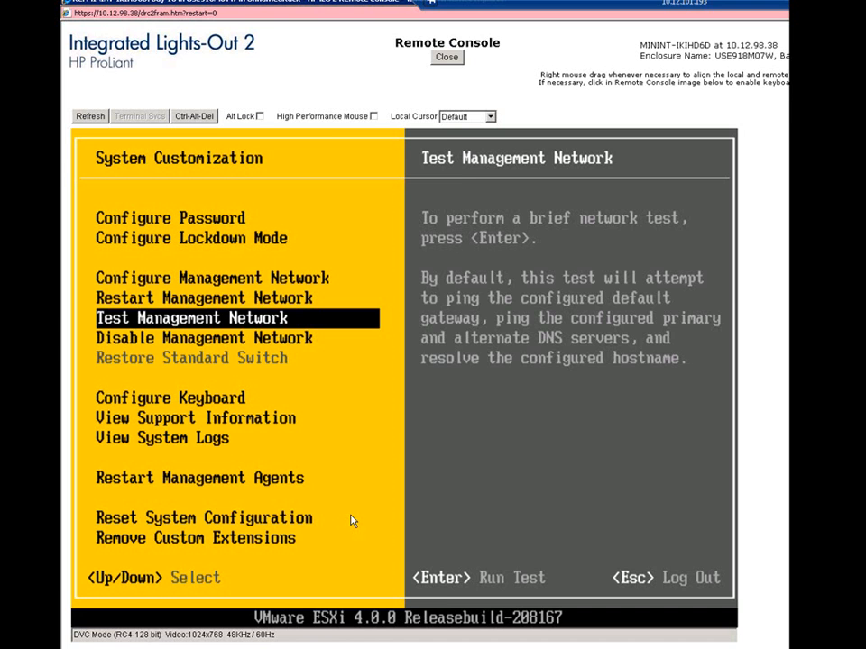
key("Down")
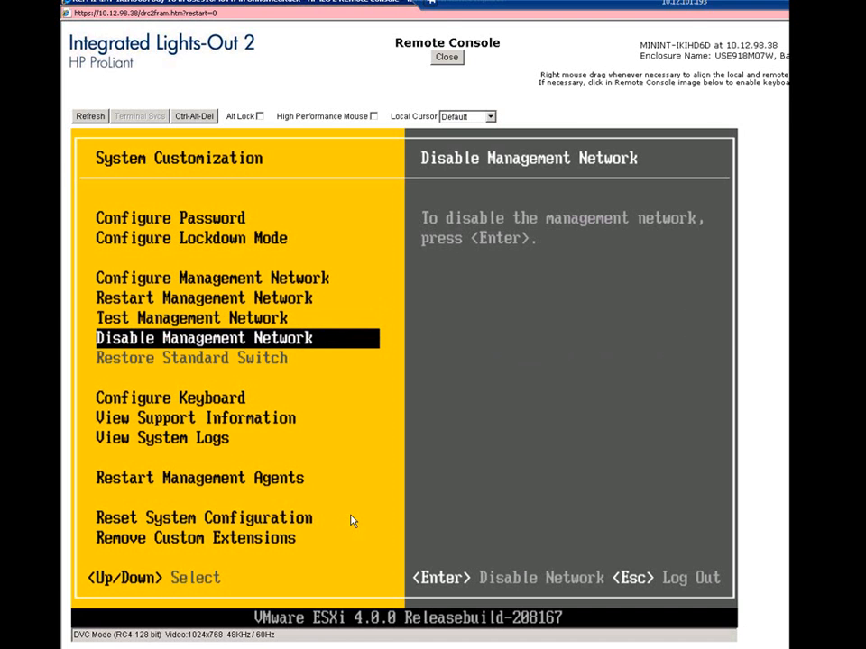
key("Down")
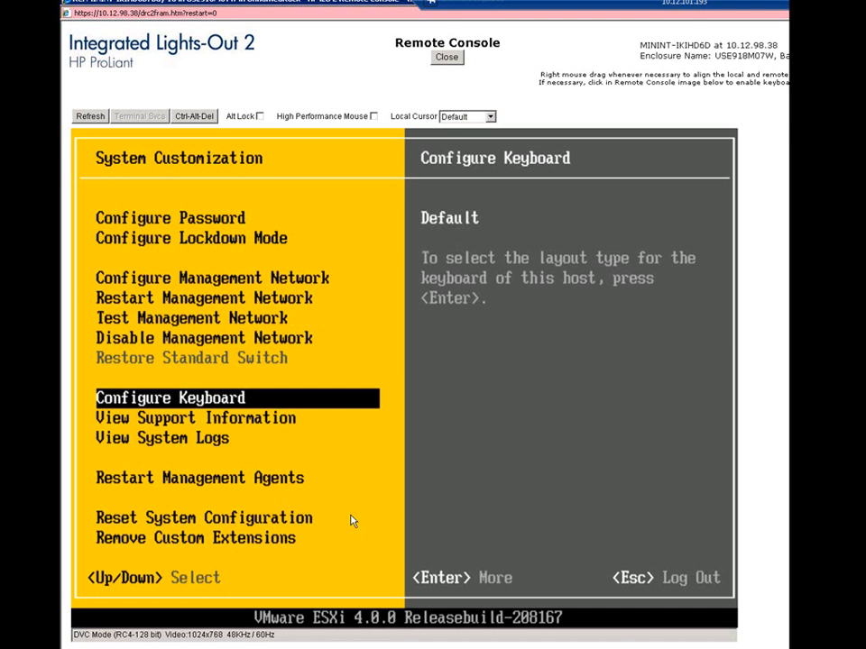
key("Return")
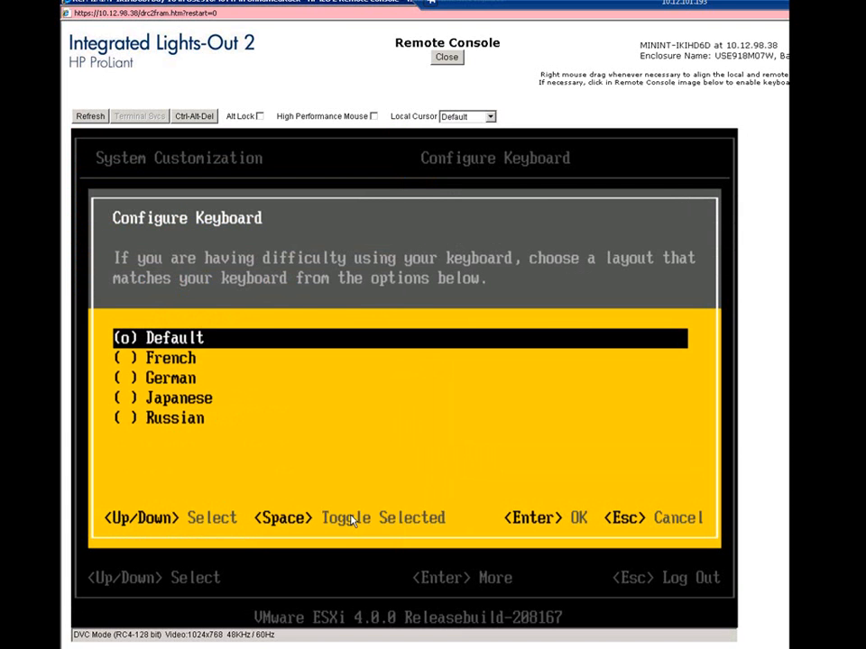
key("Escape")
Review the support information, system logs, management agent restart, configuration reset and custom extension options, and log out of System Customization.
key("Down")
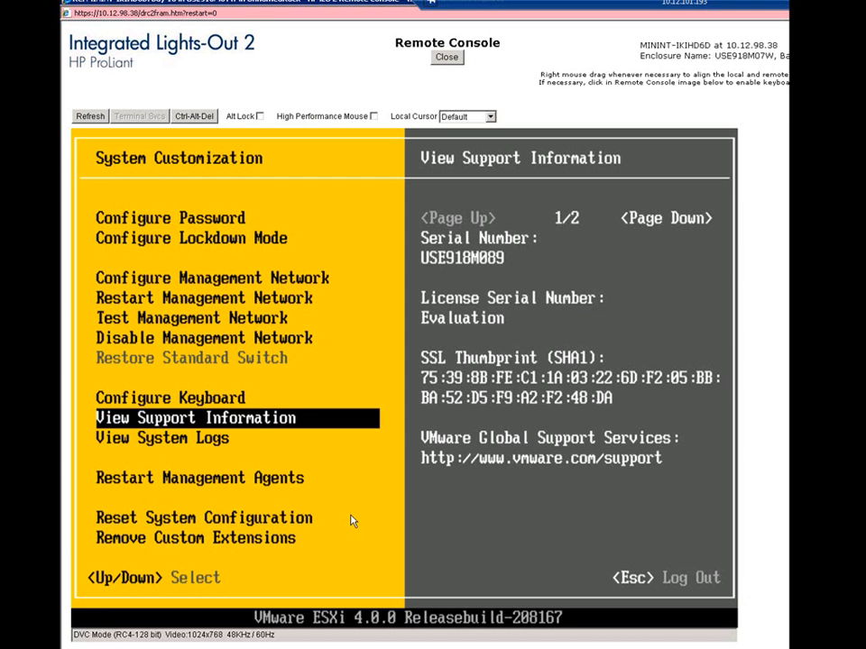
key("Down")
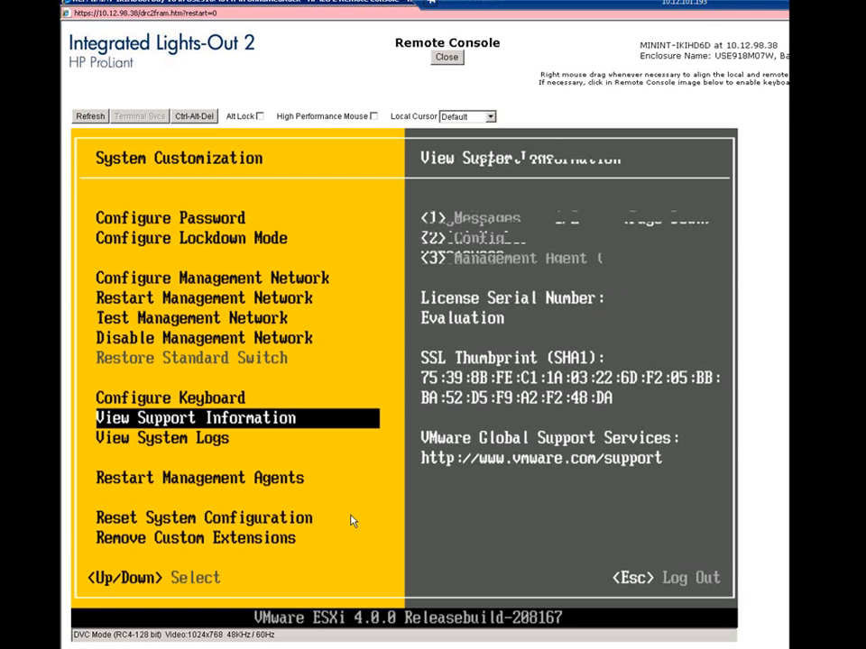
key("Down")
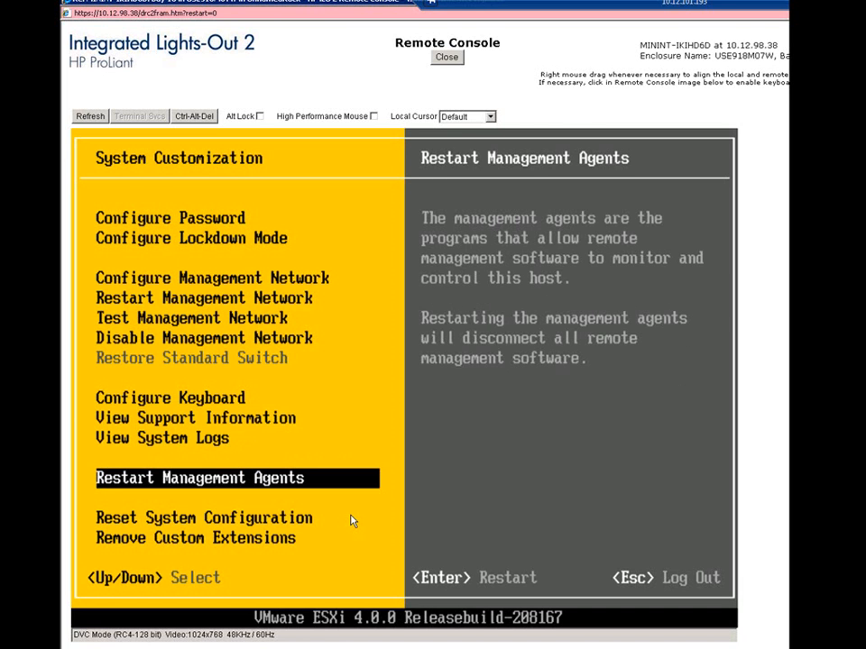
key("Down")
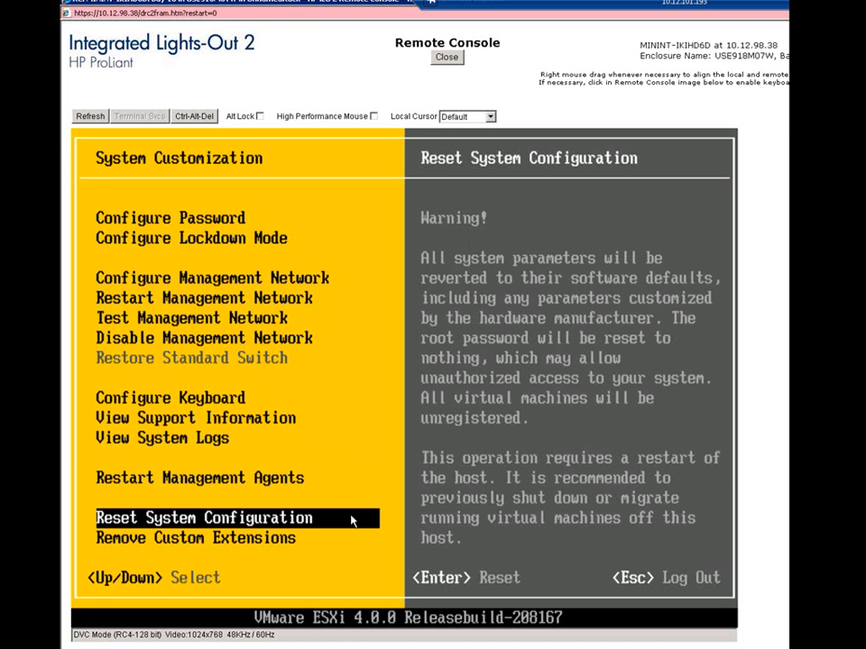
key("Down")
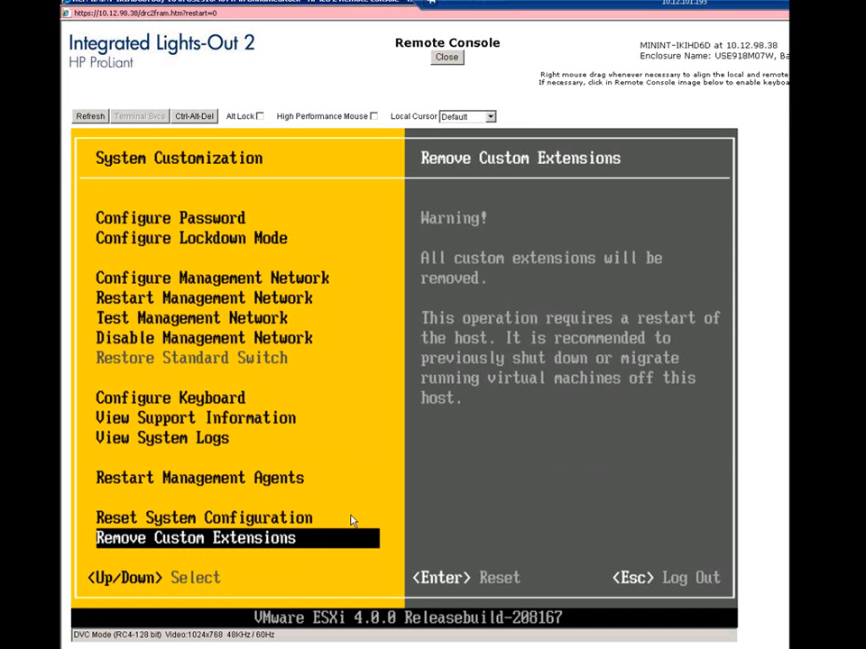
key("Escape")
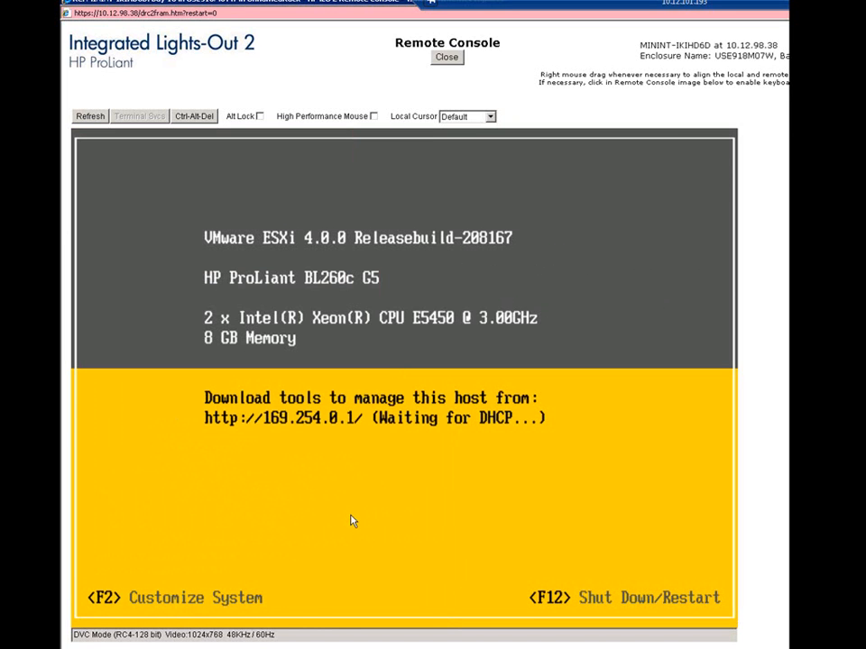